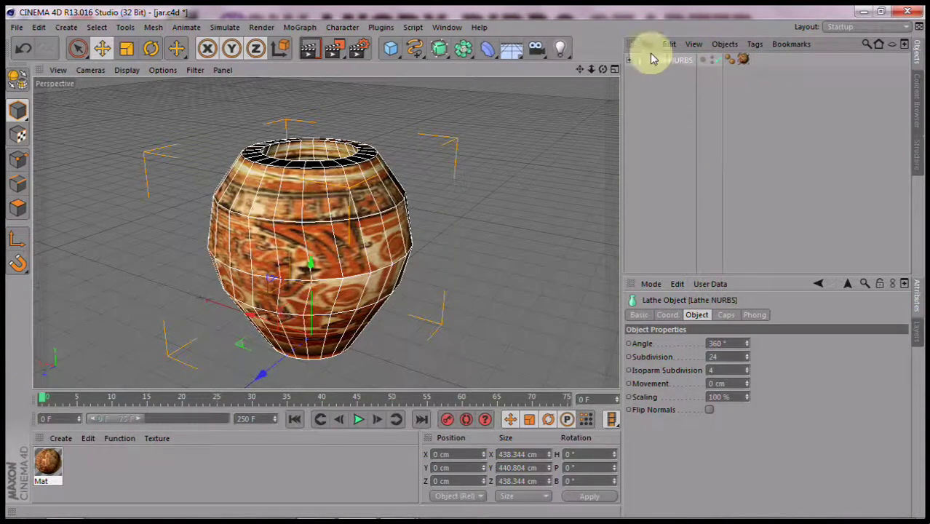
# - Set the lathe jar's Isoparm Subdivision to 2 and its Subdivision to 12
pyautogui.click(631, 61)
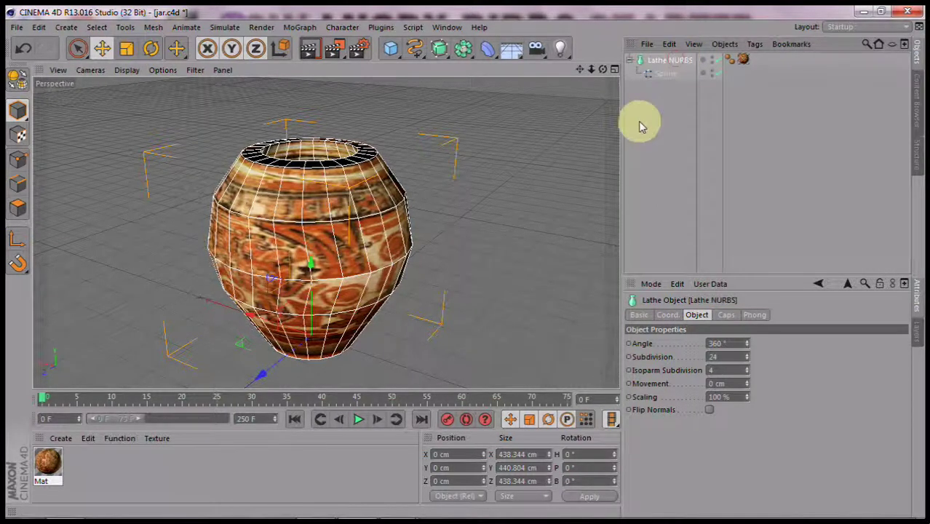
pyautogui.click(631, 62)
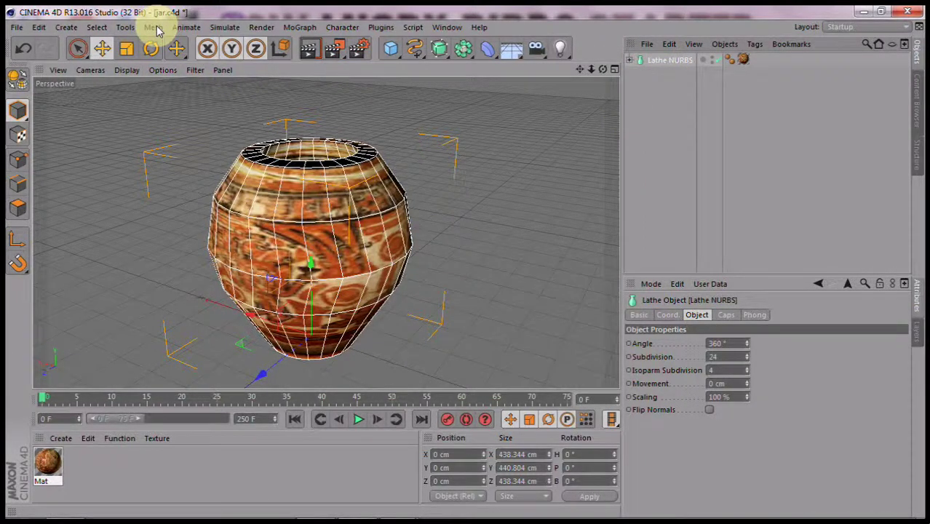
pyautogui.click(660, 61)
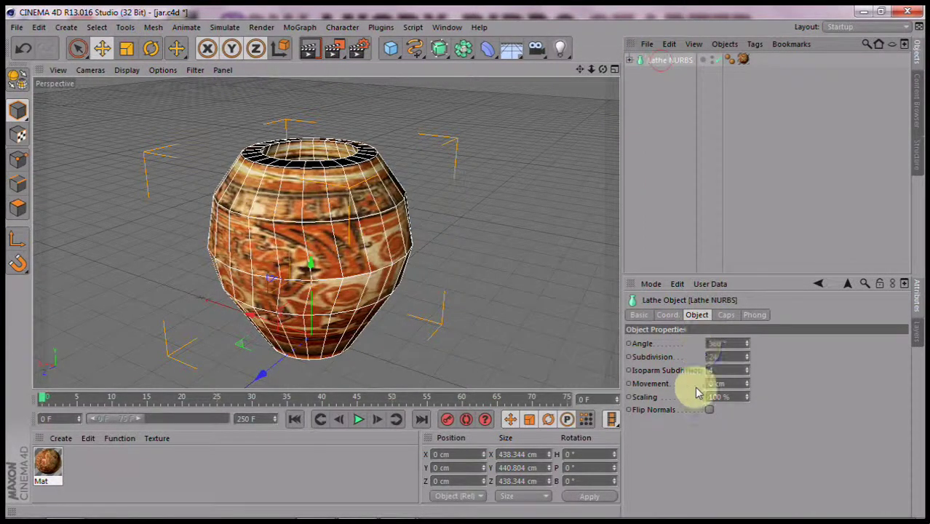
pyautogui.click(747, 373)
pyautogui.click(748, 360)
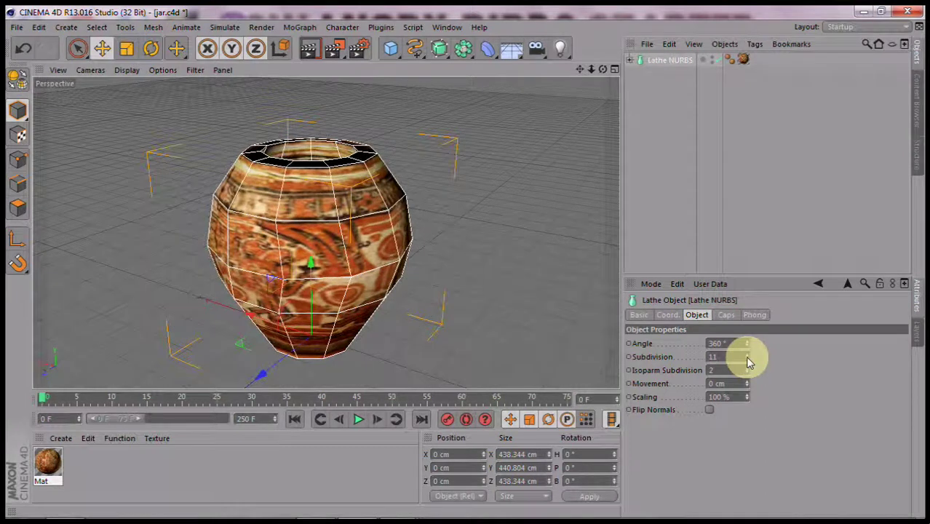
pyautogui.click(747, 356)
pyautogui.click(748, 356)
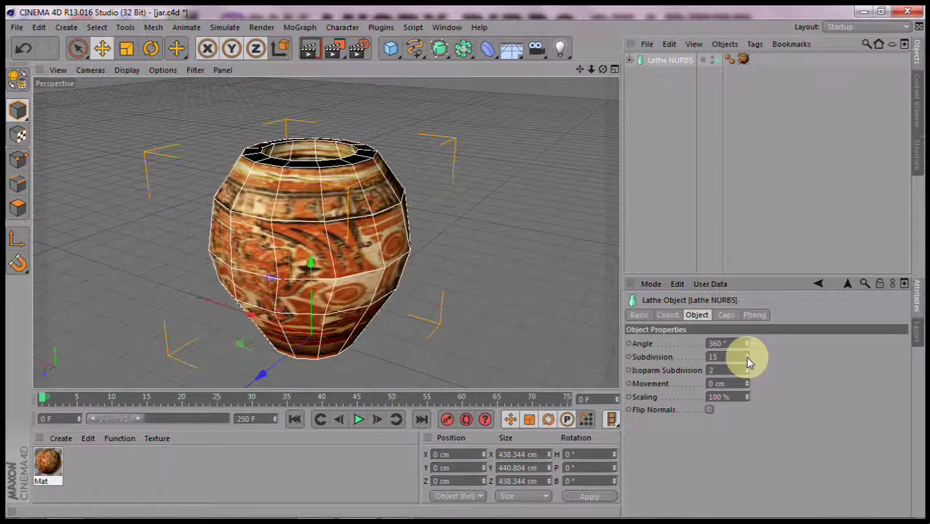
pyautogui.click(748, 360)
pyautogui.click(748, 360)
pyautogui.click(747, 357)
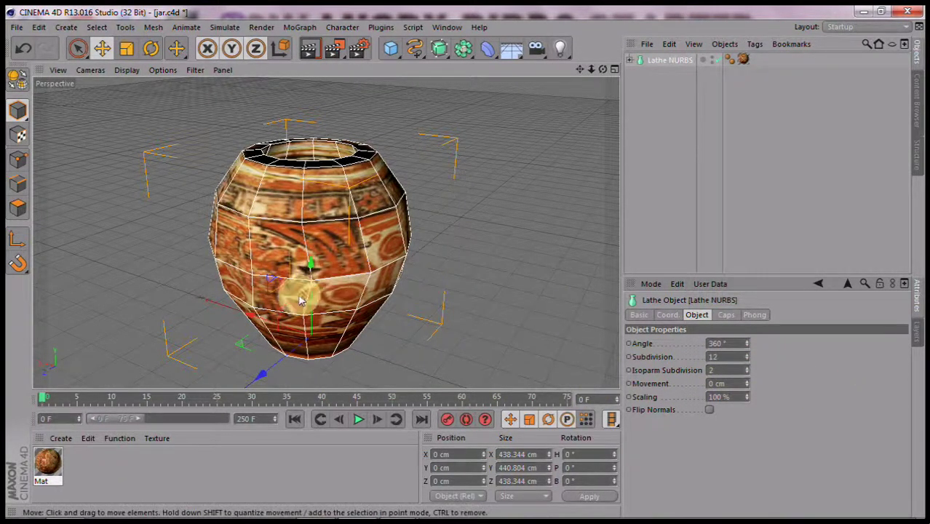
# - Orbit to a low side-on view of the jar and select its texture tag
pyautogui.moveTo(603, 69)
pyautogui.mouseDown()
pyautogui.moveTo(465, 268)
pyautogui.moveTo(354, 150)
pyautogui.mouseUp()
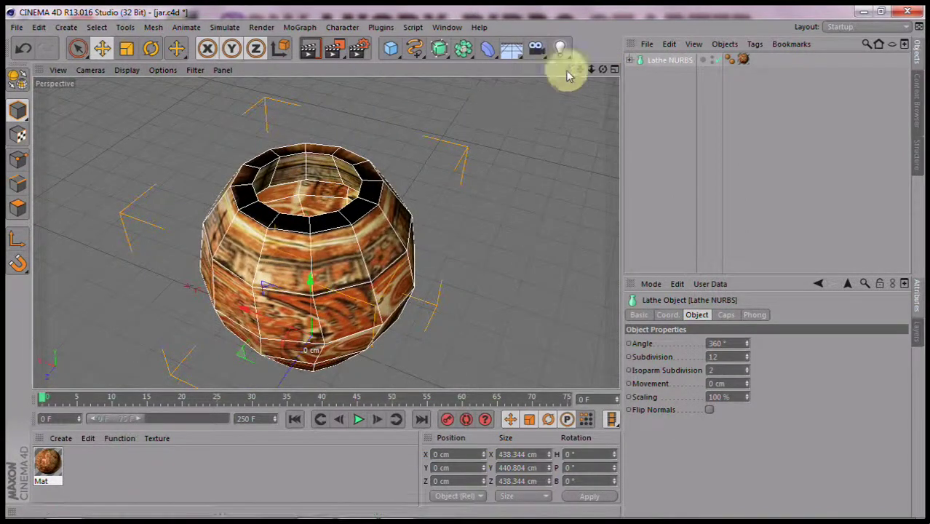
pyautogui.moveTo(603, 69); pyautogui.dragTo(463, 261)
pyautogui.click(742, 61)
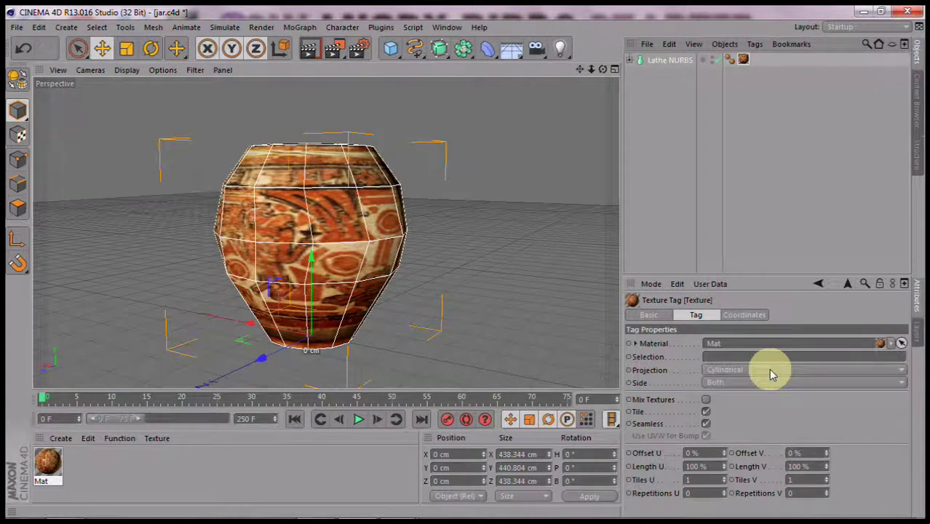
# - In Texture Axis mode, move the cylindrical projection across the jar and scale it
pyautogui.click(19, 136)
pyautogui.moveTo(602, 68); pyautogui.dragTo(467, 260)
pyautogui.moveTo(301, 352)
pyautogui.mouseDown()
pyautogui.moveTo(362, 353)
pyautogui.moveTo(308, 272)
pyautogui.moveTo(394, 300)
pyautogui.moveTo(466, 261)
pyautogui.mouseUp()
pyautogui.press('t')
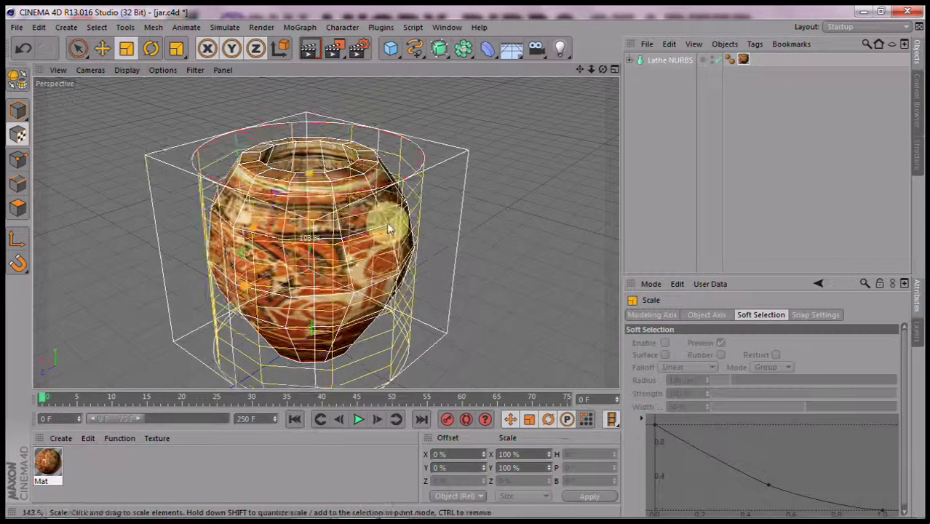
pyautogui.moveTo(334, 287)
pyautogui.mouseDown()
pyautogui.moveTo(385, 97)
pyautogui.moveTo(452, 297)
pyautogui.mouseUp()
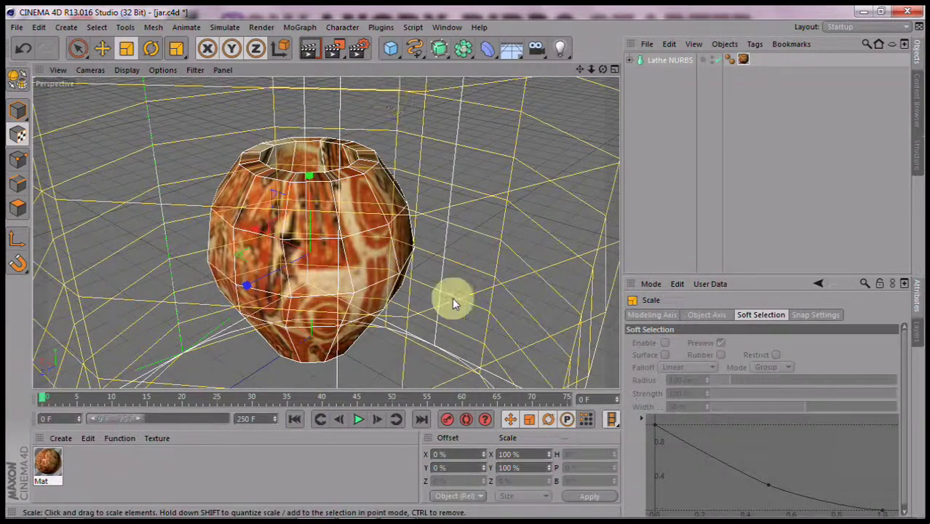
# - Fit the texture projection to the jar, including sub-objects
pyautogui.click(751, 44)
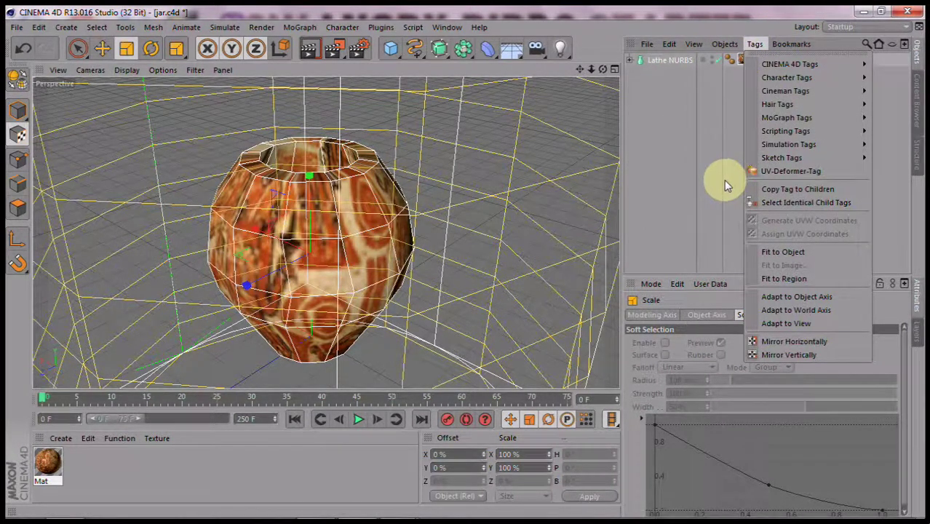
pyautogui.click(797, 252)
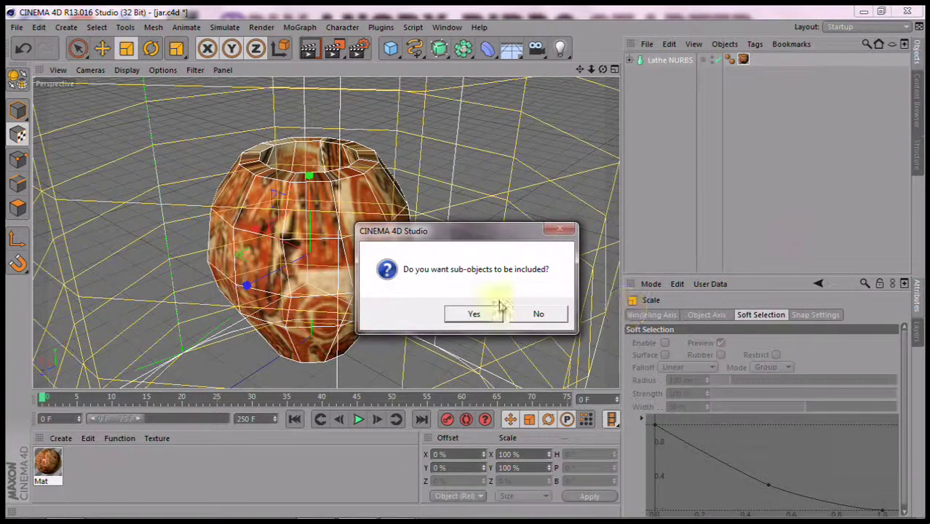
pyautogui.click(494, 314)
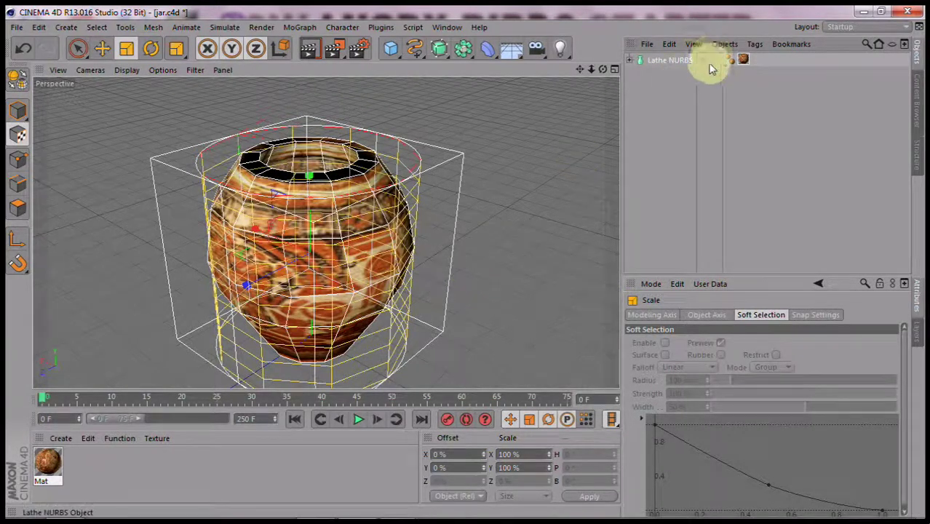
# - In Model mode, convert the jar's current state into a polygon copy
pyautogui.click(17, 110)
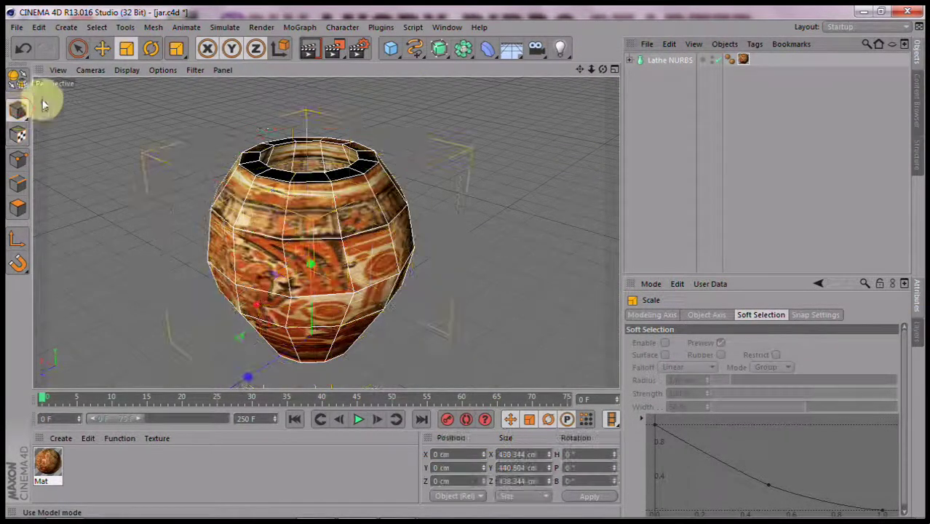
pyautogui.click(153, 27)
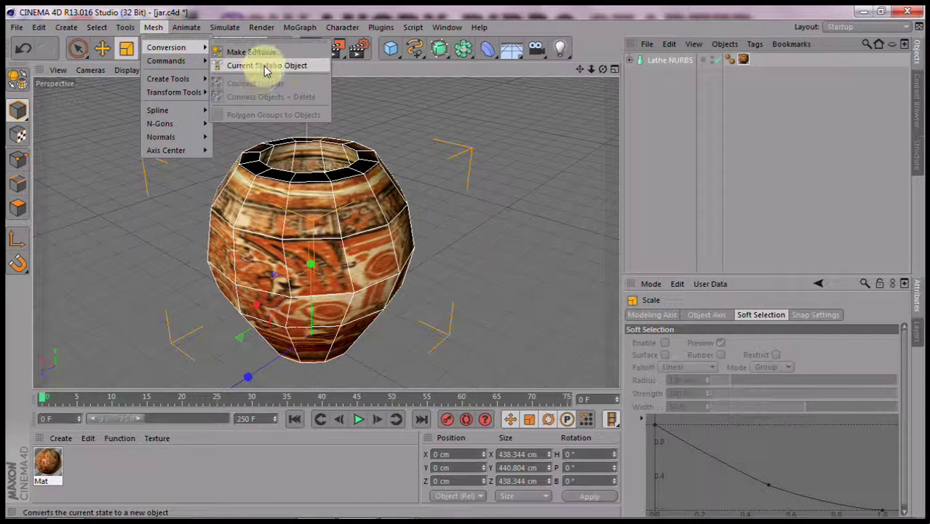
pyautogui.click(266, 66)
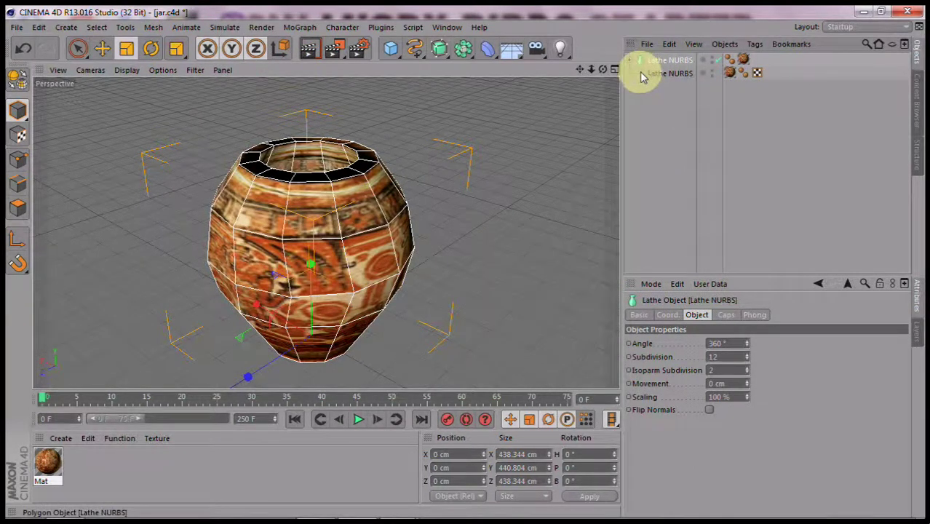
# - Rearrange the tags on the jar copy by repositioning its Mat texture tag
pyautogui.click(712, 66)
pyautogui.moveTo(757, 72); pyautogui.dragTo(763, 78)
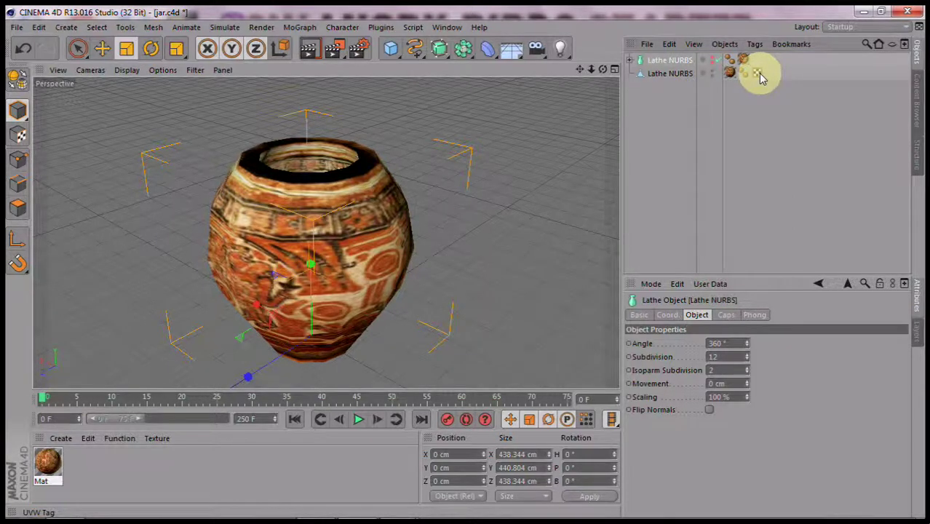
pyautogui.moveTo(730, 72); pyautogui.dragTo(773, 76)
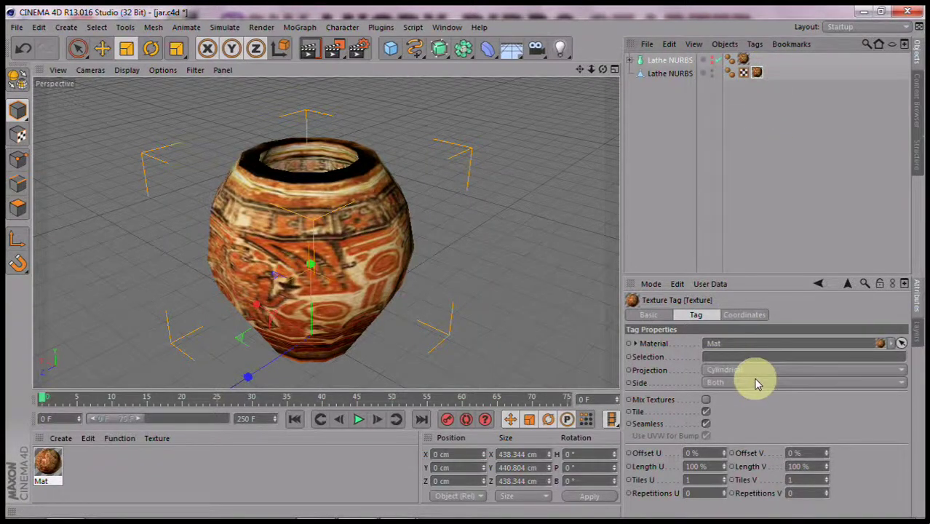
pyautogui.moveTo(757, 68); pyautogui.dragTo(744, 61)
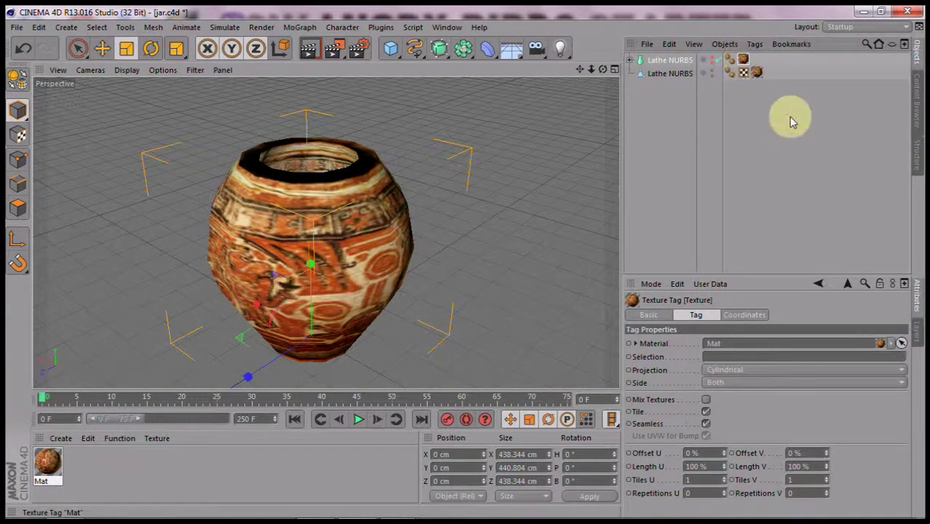
# - Delete the jar copy's UVW tag and select its Mat texture tag
pyautogui.click(745, 74)
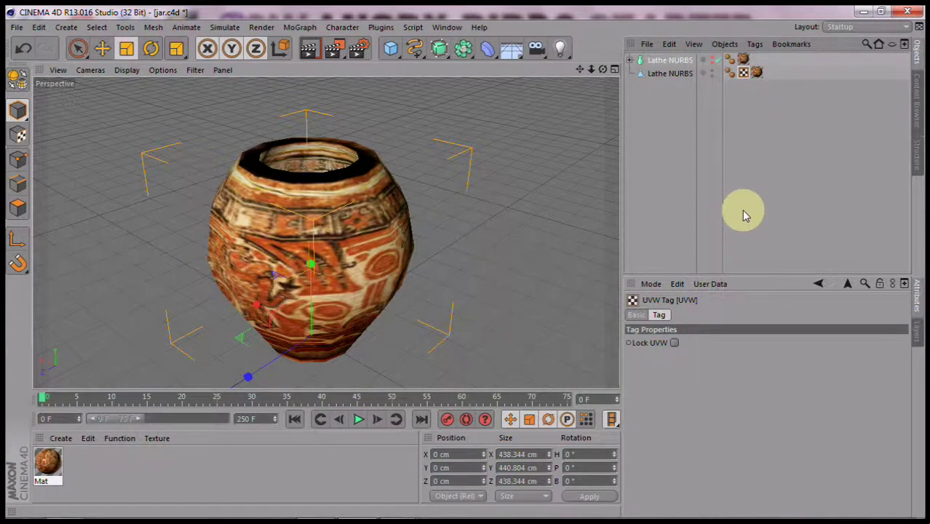
pyautogui.press('Delete')
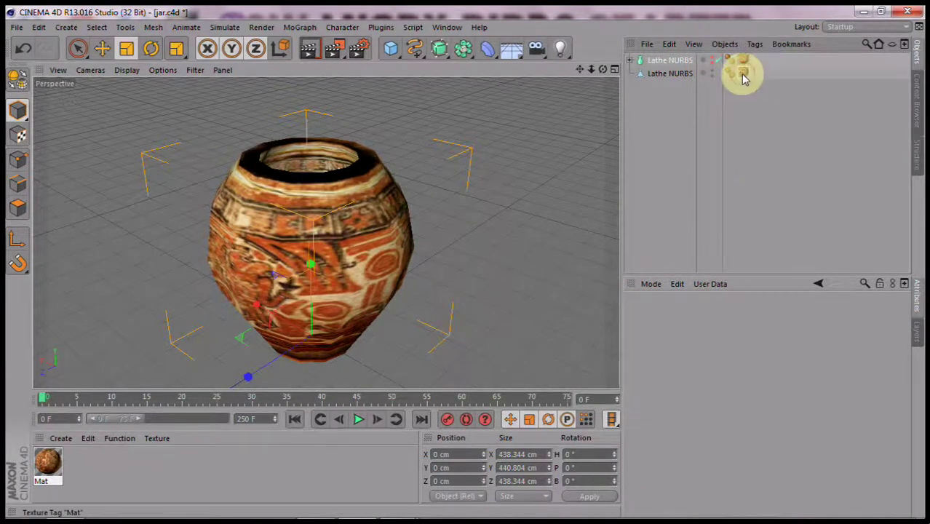
pyautogui.click(743, 73)
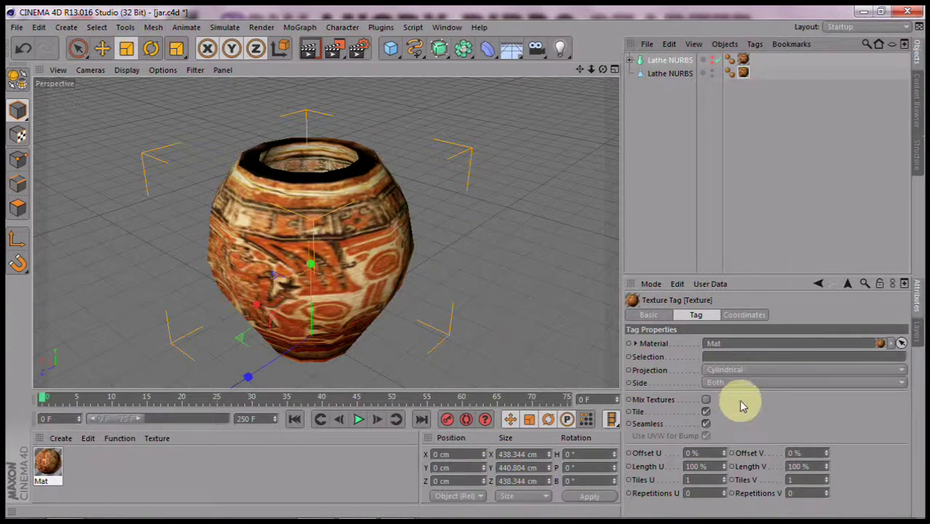
# - Generate fresh UVW coordinates for the copy and enable Lock UVW on the new tag
pyautogui.click(757, 46)
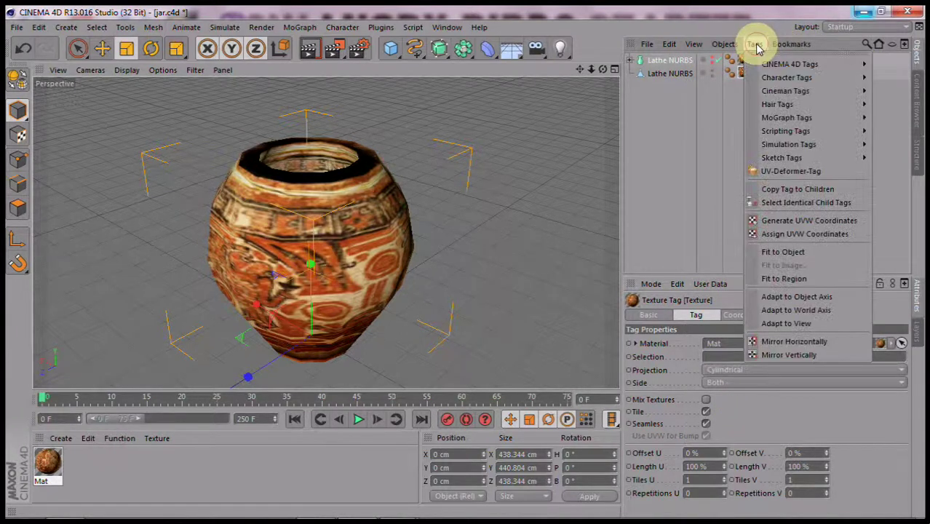
pyautogui.click(817, 222)
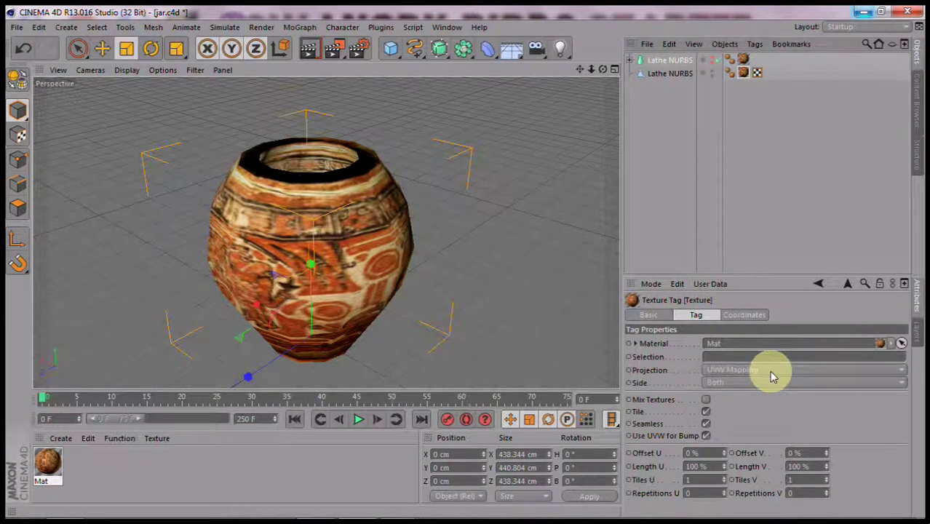
pyautogui.click(757, 73)
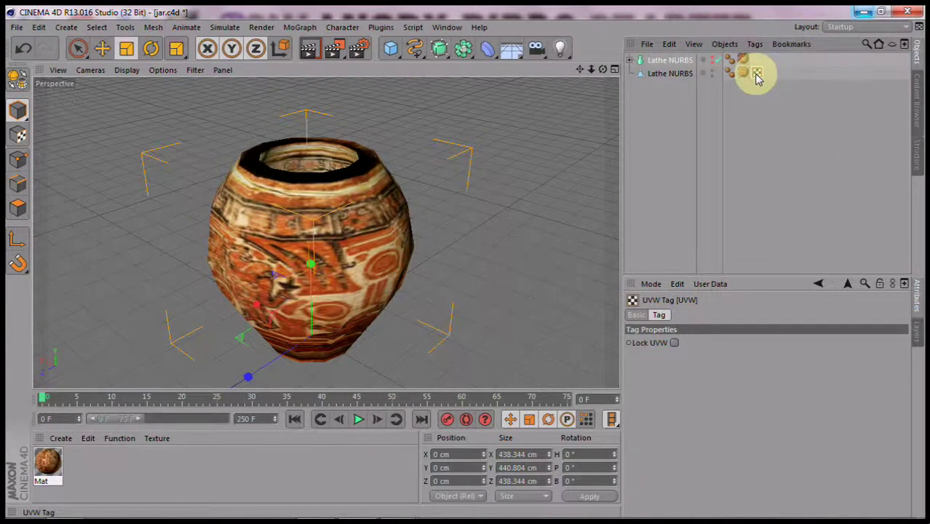
pyautogui.click(674, 343)
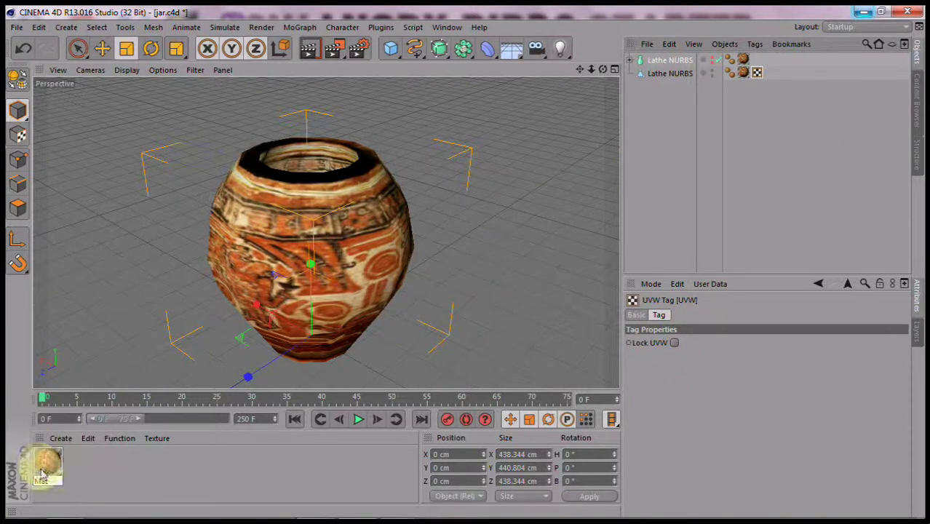
# - Orbit around the jar to see its underside and render a preview
pyautogui.moveTo(603, 68); pyautogui.dragTo(467, 268)
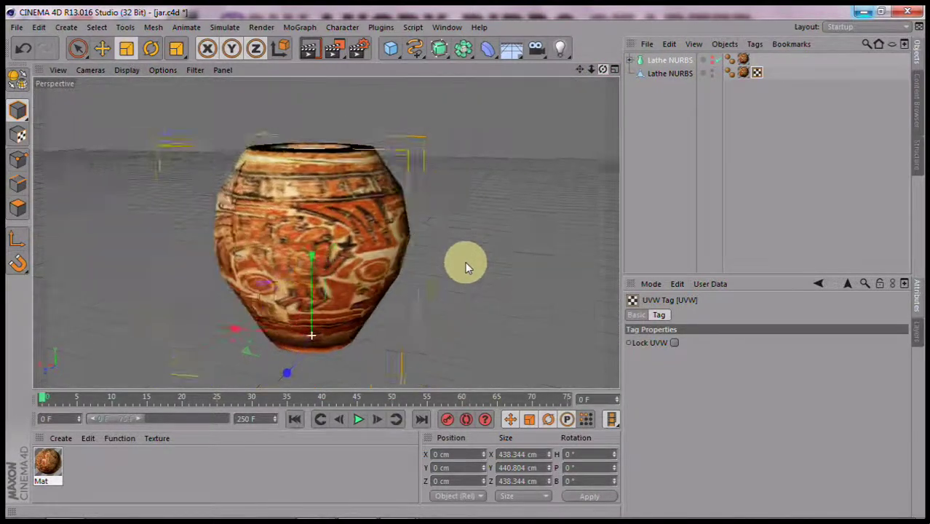
pyautogui.moveTo(466, 268)
pyautogui.mouseDown()
pyautogui.moveTo(604, 70)
pyautogui.moveTo(468, 264)
pyautogui.mouseUp()
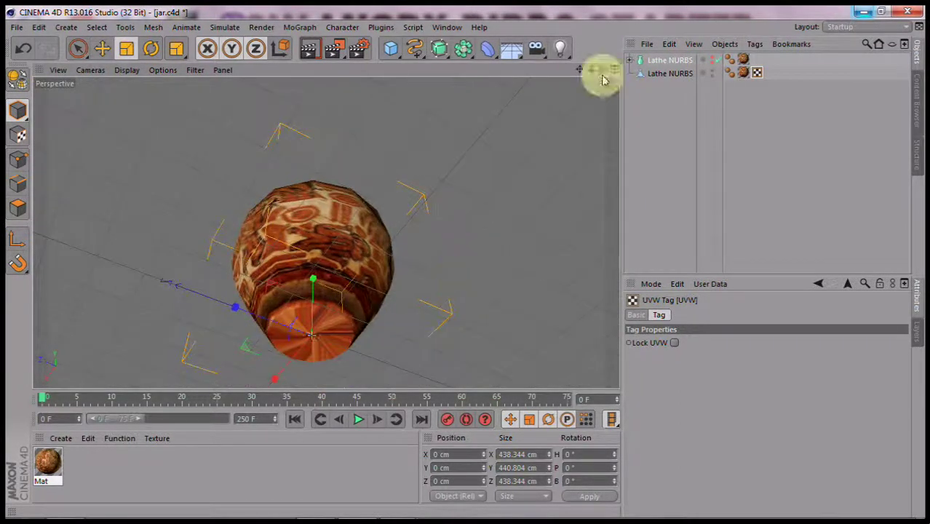
pyautogui.moveTo(582, 73); pyautogui.dragTo(466, 266)
pyautogui.click(308, 48)
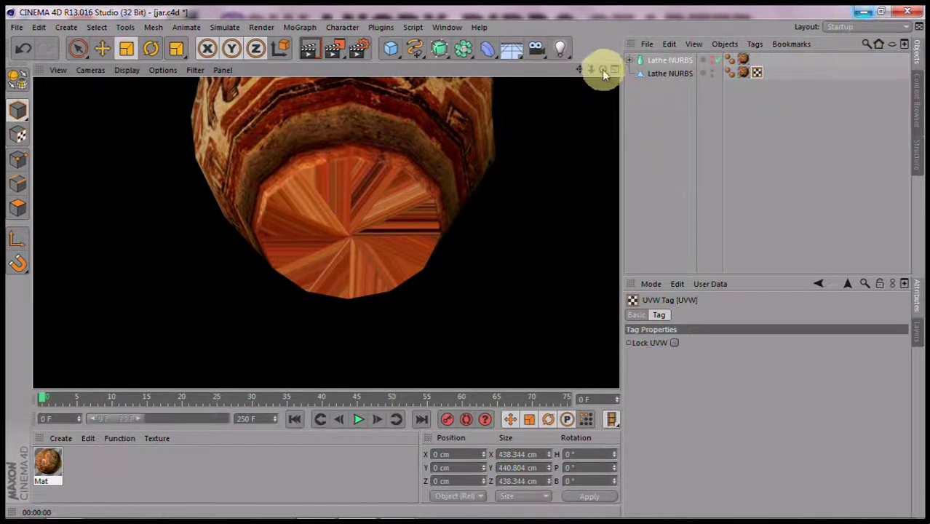
pyautogui.moveTo(602, 69); pyautogui.dragTo(604, 77)
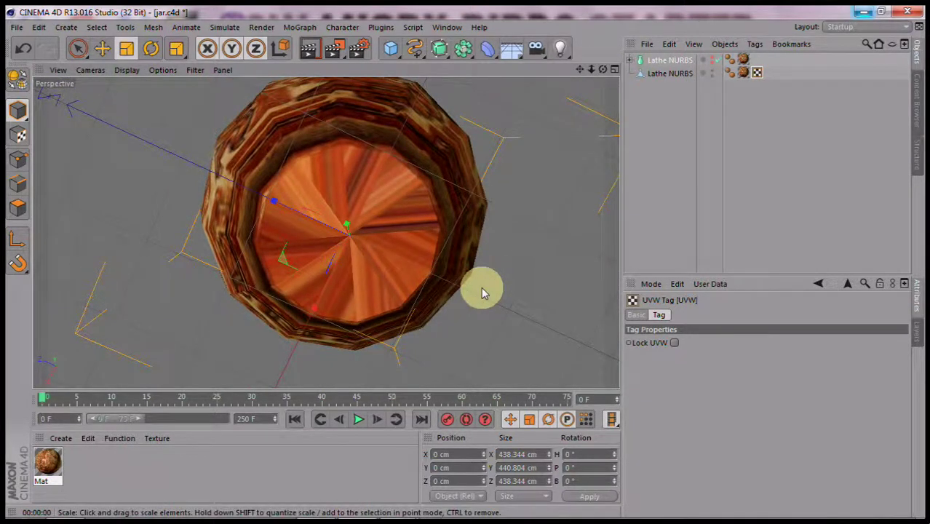
# - Switch to Gouraud Shading, view from the Bottom camera, zoom in, and select the polygon jar copy
pyautogui.press('F2')
pyautogui.click(129, 70)
pyautogui.click(150, 88)
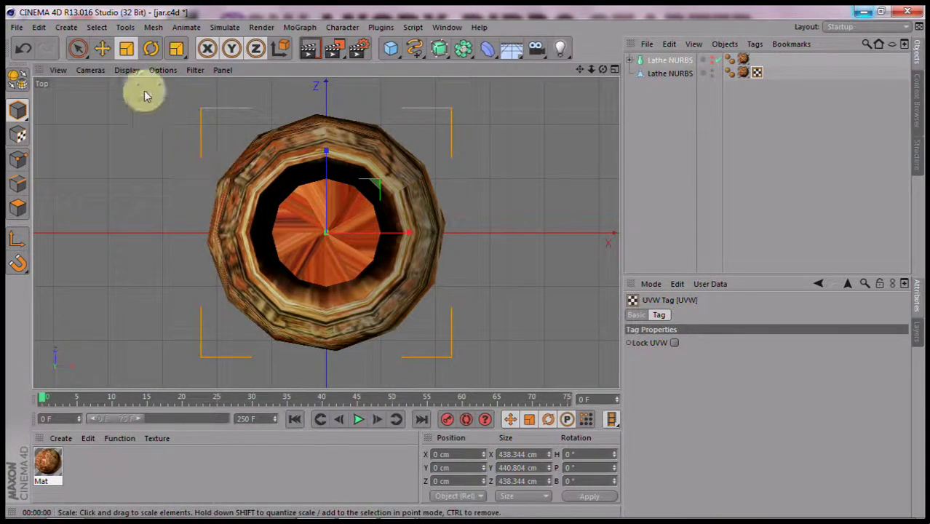
pyautogui.click(90, 70)
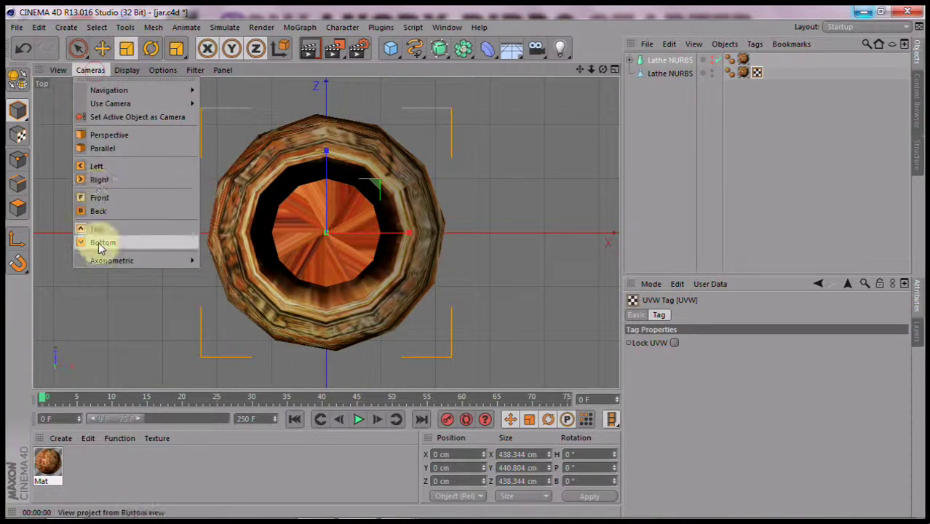
pyautogui.click(100, 243)
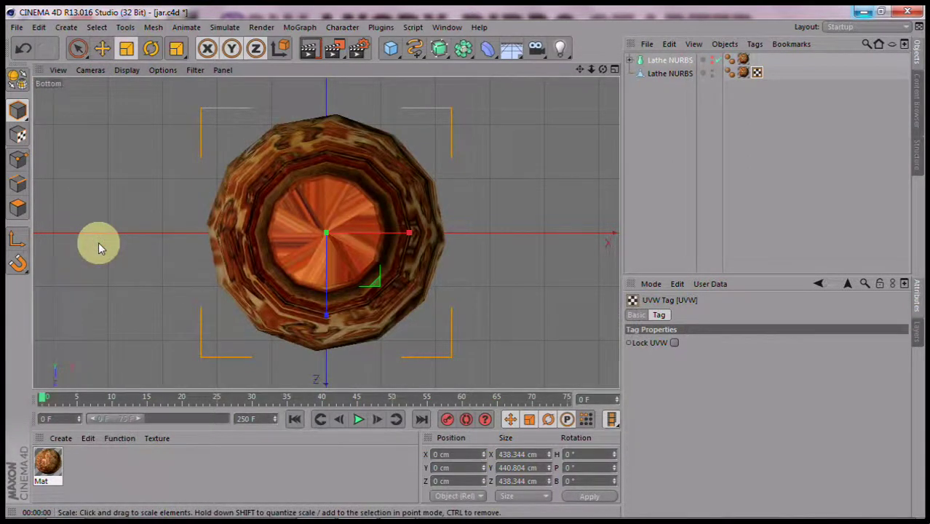
pyautogui.scroll(2, 357, 276)
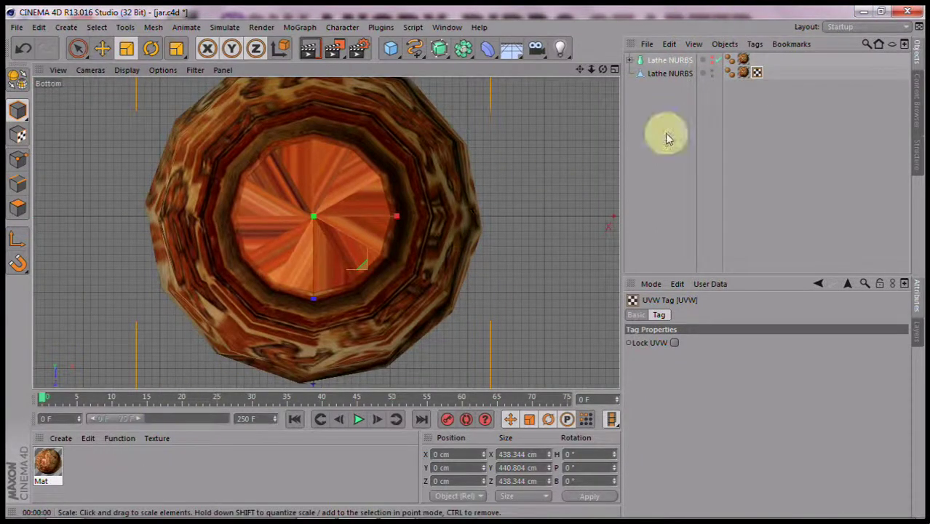
pyautogui.click(682, 73)
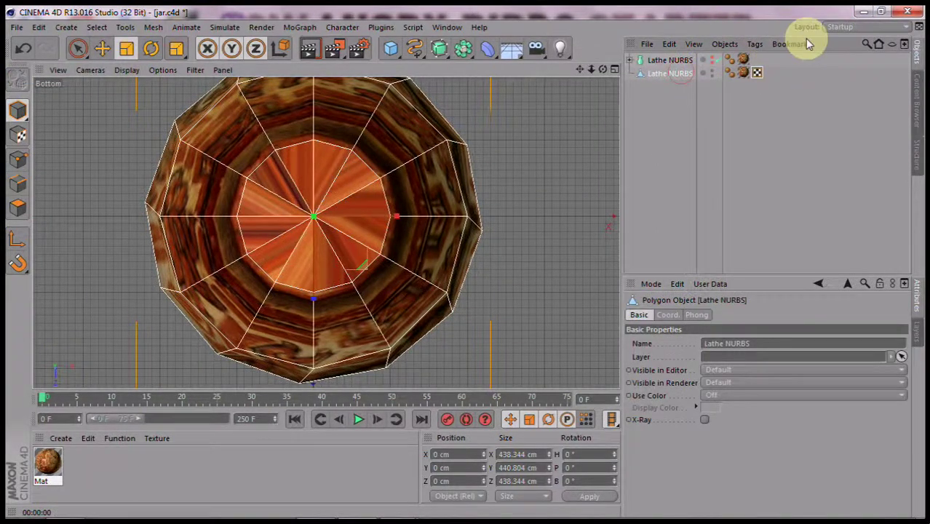
# - Switch to the BP UV Edit layout and load the Mat material's obsidian vase.jpg texture
pyautogui.click(870, 27)
pyautogui.click(864, 69)
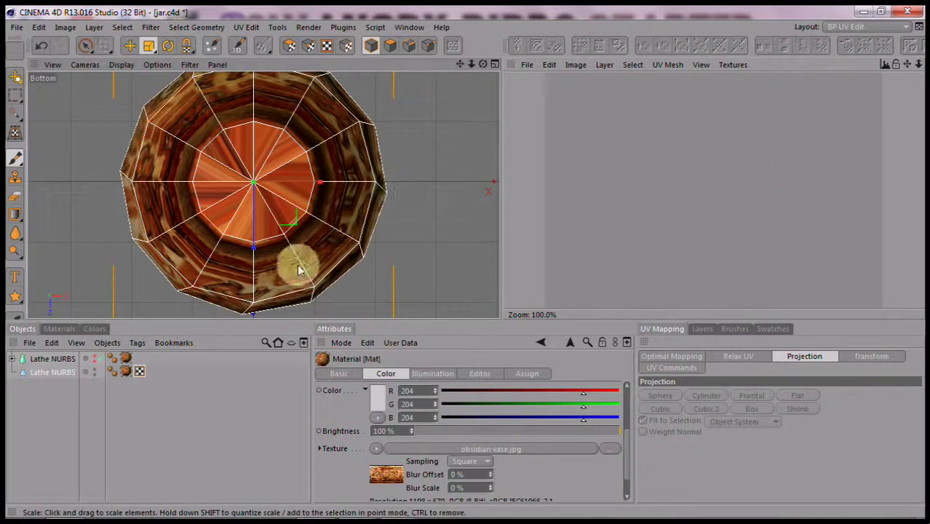
pyautogui.click(65, 330)
pyautogui.click(23, 392)
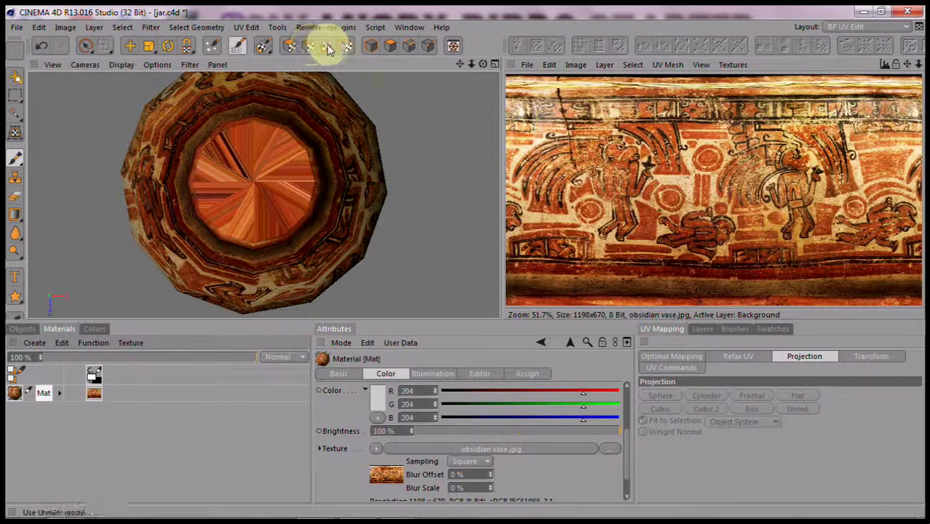
# - Enable UV Polygon Edit with the Scale tool and pick the polygon jar from the Objects tab
pyautogui.click(289, 46)
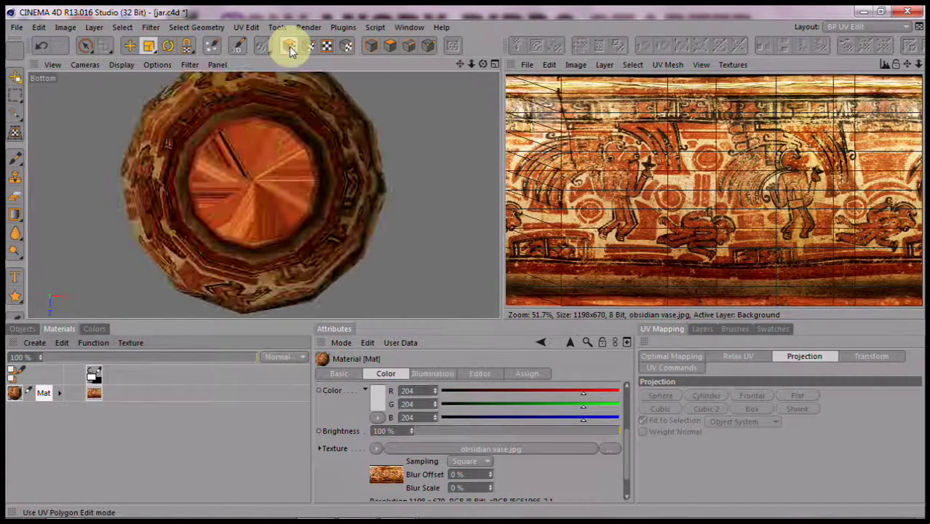
pyautogui.press('t')
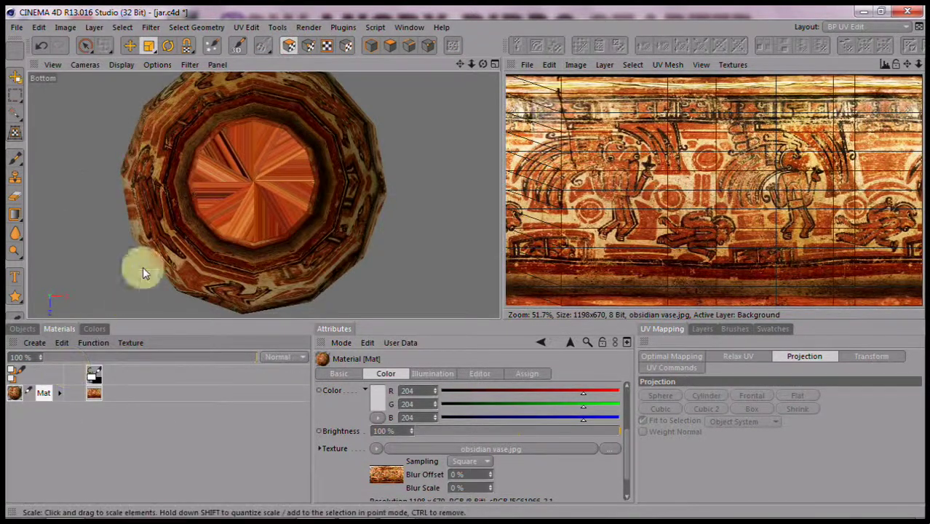
pyautogui.click(28, 328)
pyautogui.click(51, 370)
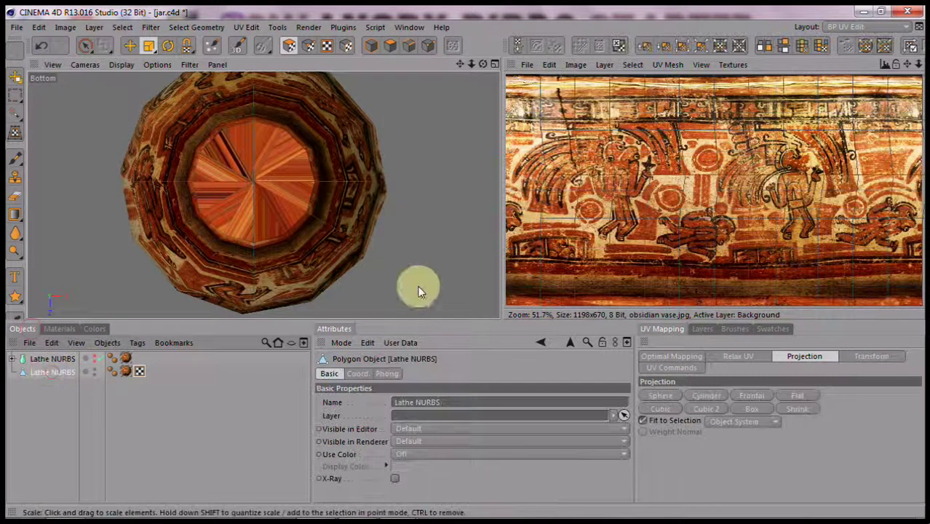
# - Live-select the jar's bottom cap polygons and apply a Frontal UV projection
pyautogui.click(85, 47)
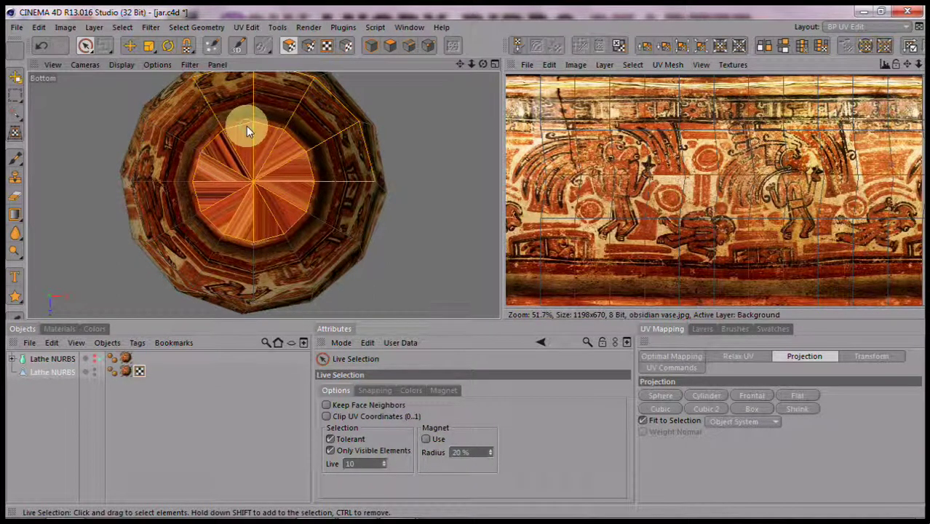
pyautogui.moveTo(247, 128); pyautogui.dragTo(257, 110)
pyautogui.click(318, 118)
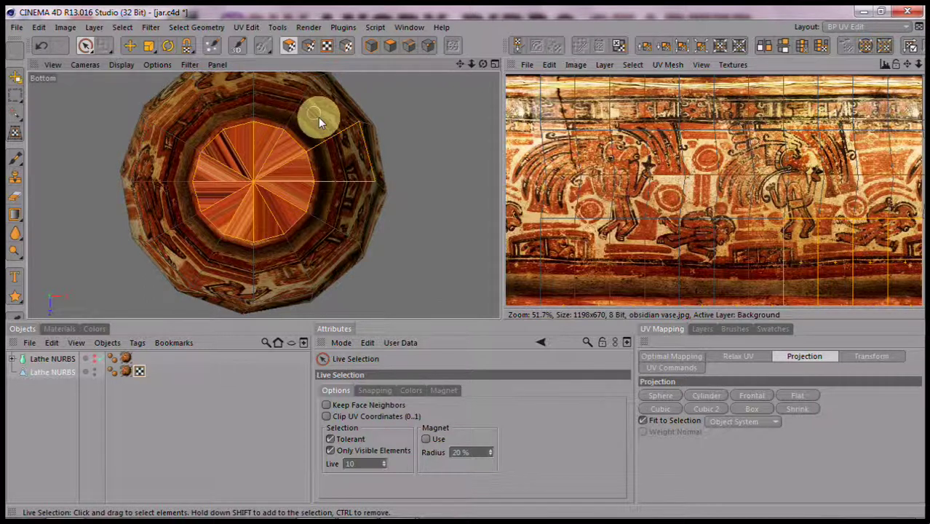
pyautogui.click(351, 216)
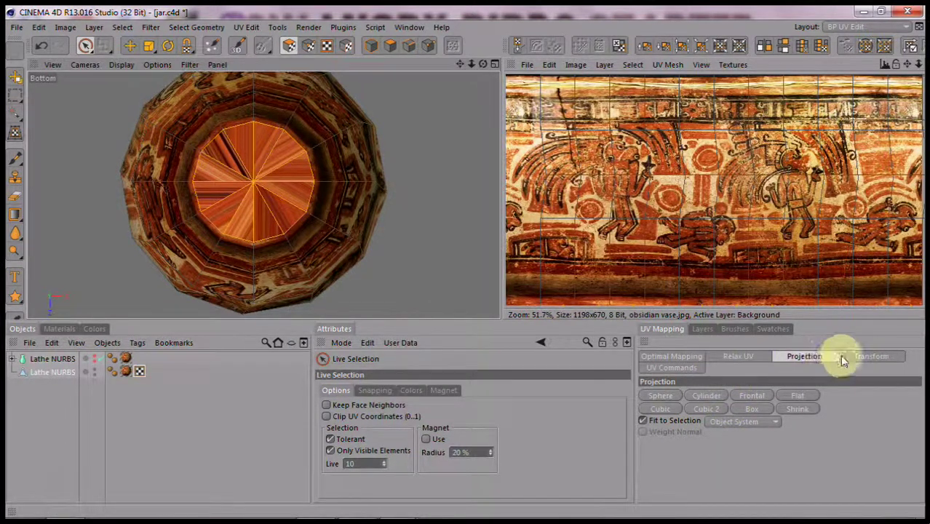
pyautogui.click(815, 356)
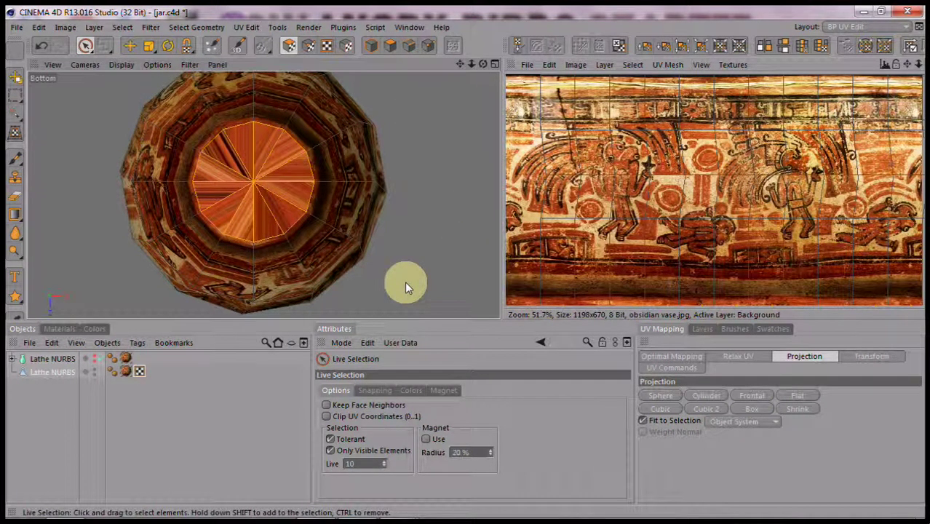
pyautogui.click(753, 396)
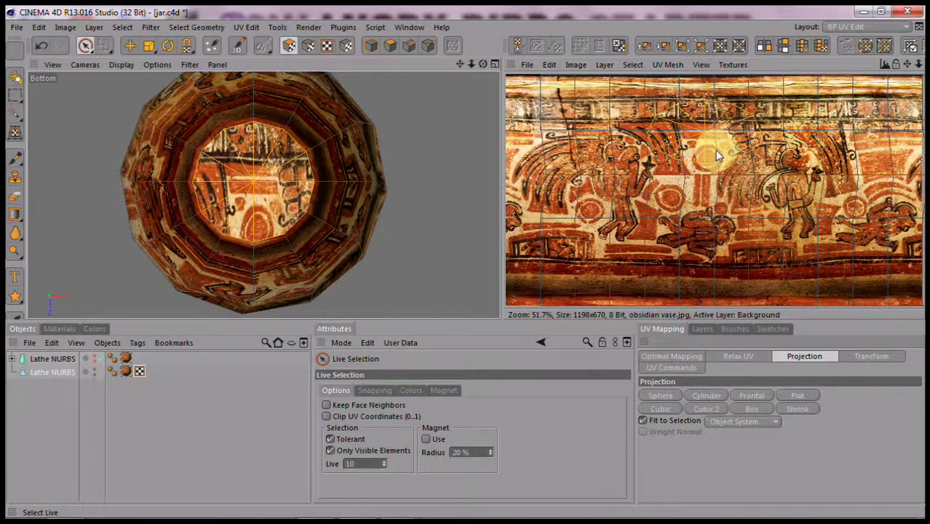
# - Select the centre polygons of the jar's bottom and set non-uniform UV scaling
pyautogui.click(671, 119)
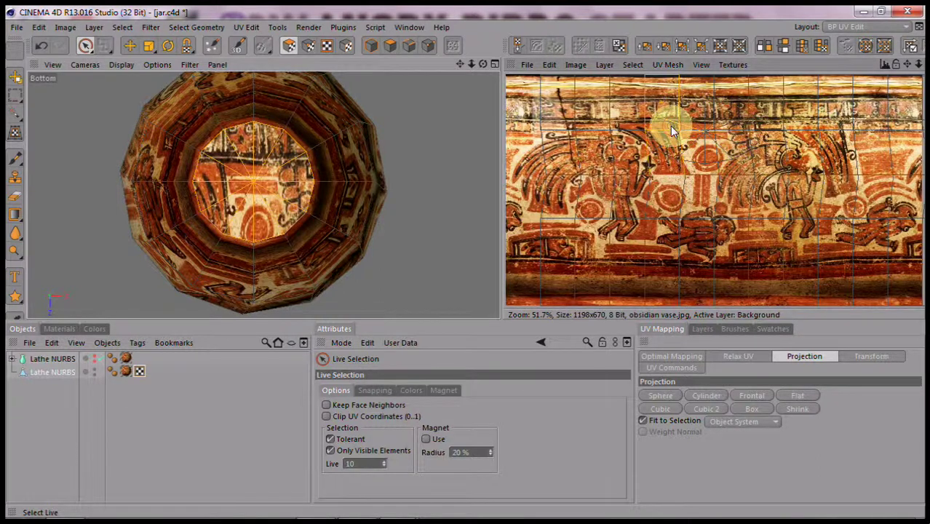
pyautogui.click(390, 284)
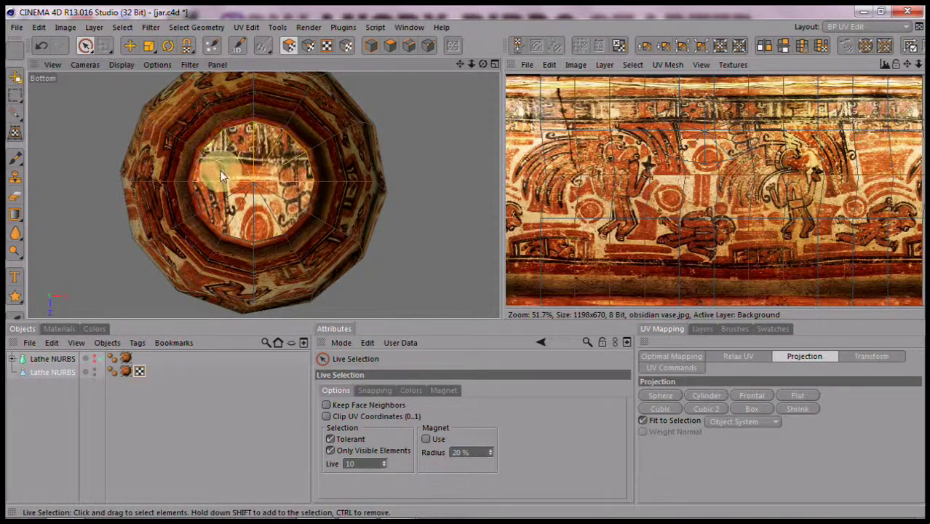
pyautogui.click(265, 202)
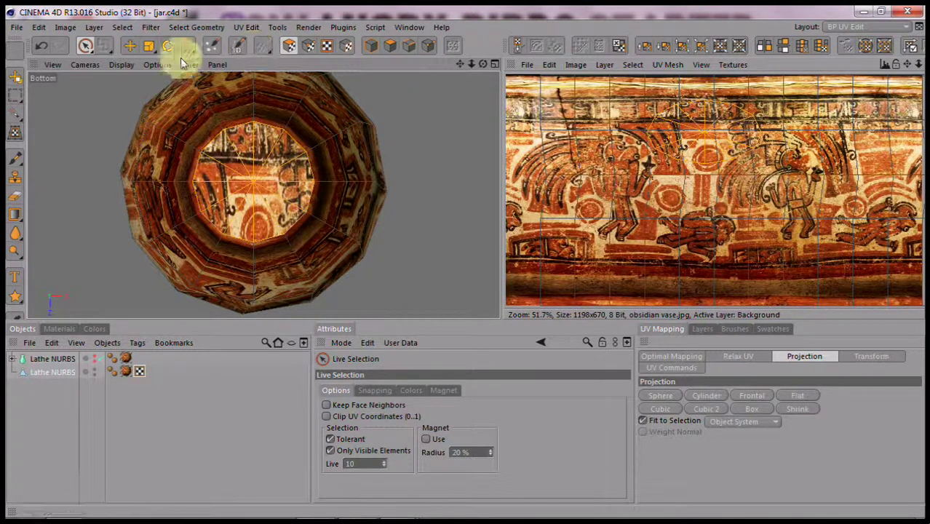
pyautogui.moveTo(153, 47); pyautogui.dragTo(191, 86)
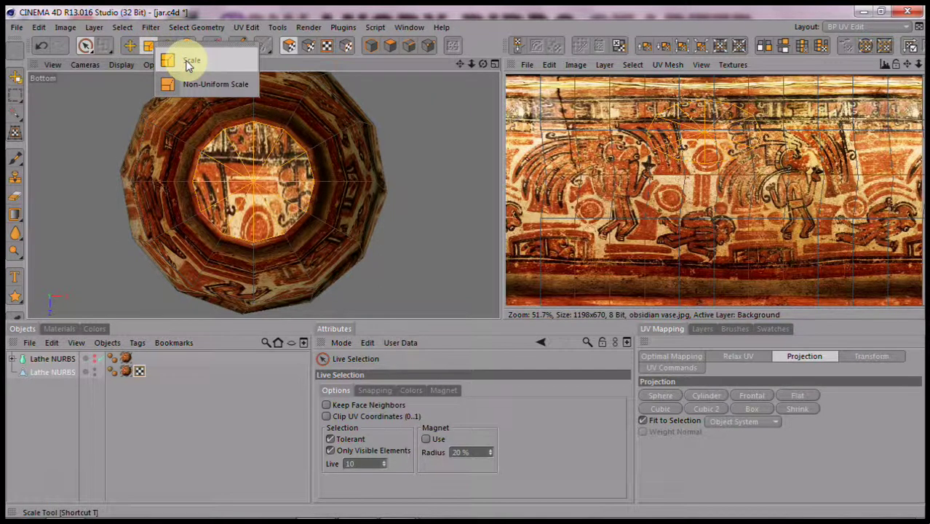
pyautogui.click(190, 86)
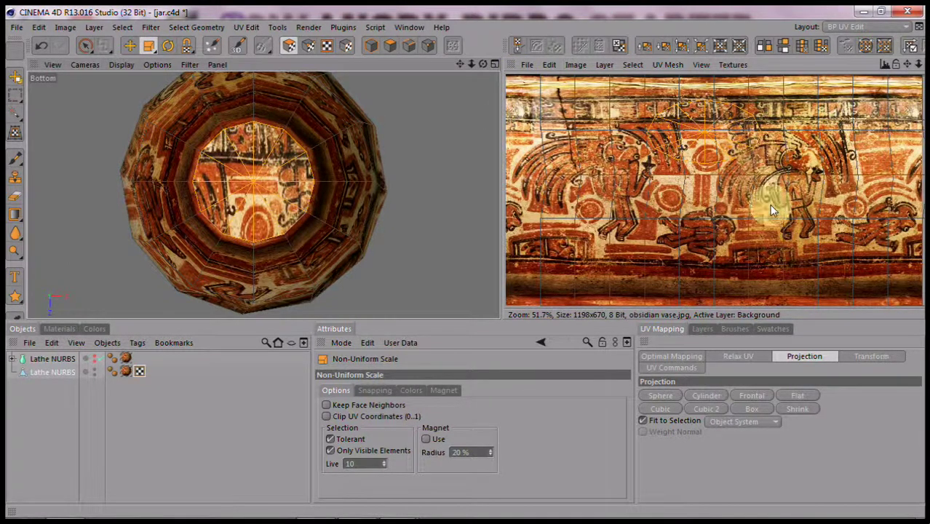
# - Move the cap's UV polygons to the texture's lower-right corner and shrink them
pyautogui.press('e')
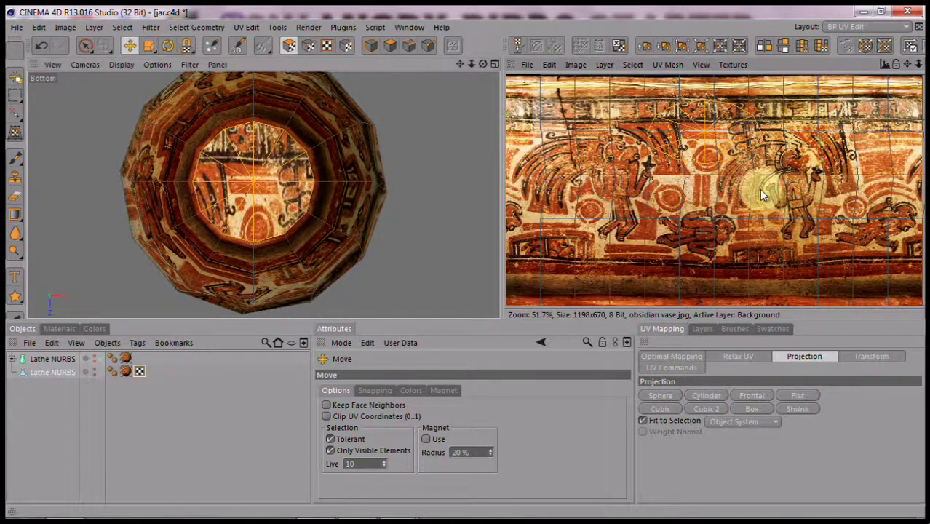
pyautogui.moveTo(732, 190); pyautogui.dragTo(503, 262)
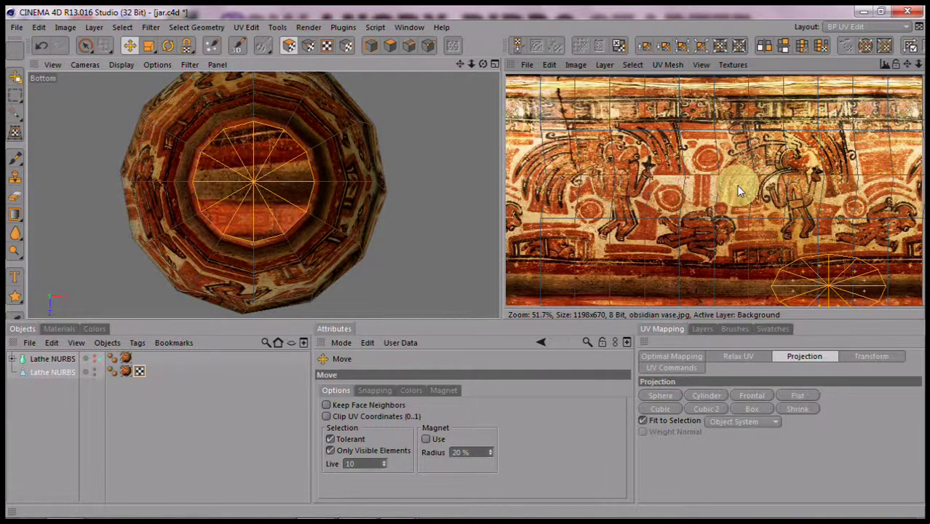
pyautogui.click(148, 45)
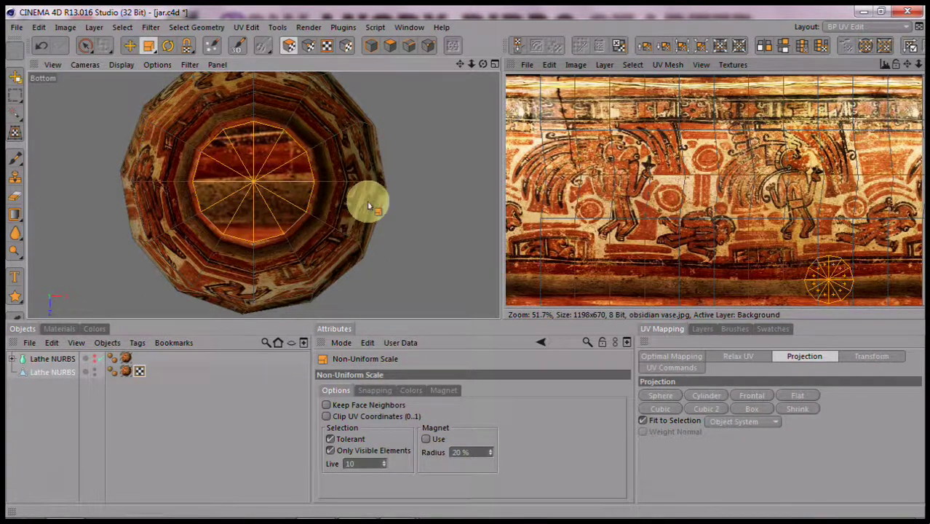
pyautogui.click(894, 27)
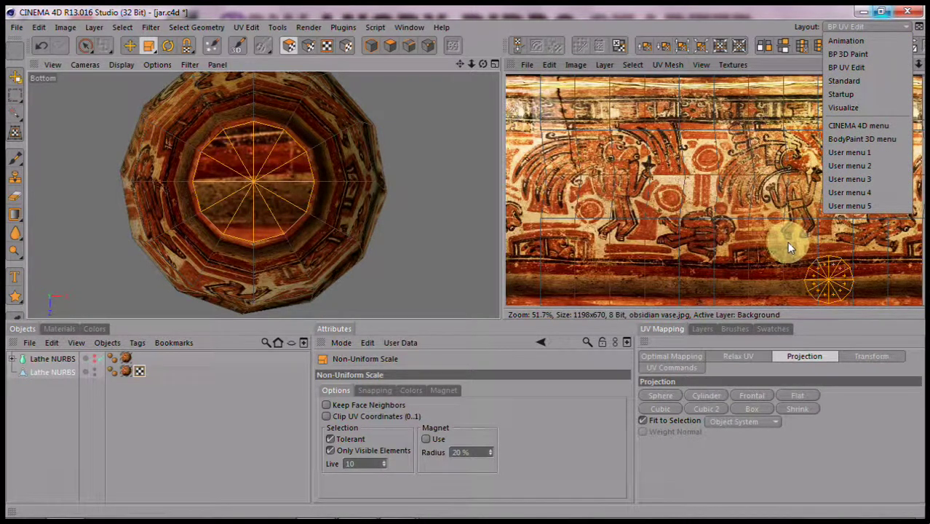
# - Return to the Standard layout, maximise the Perspective view, and orbit to the jar's underside
pyautogui.click(848, 80)
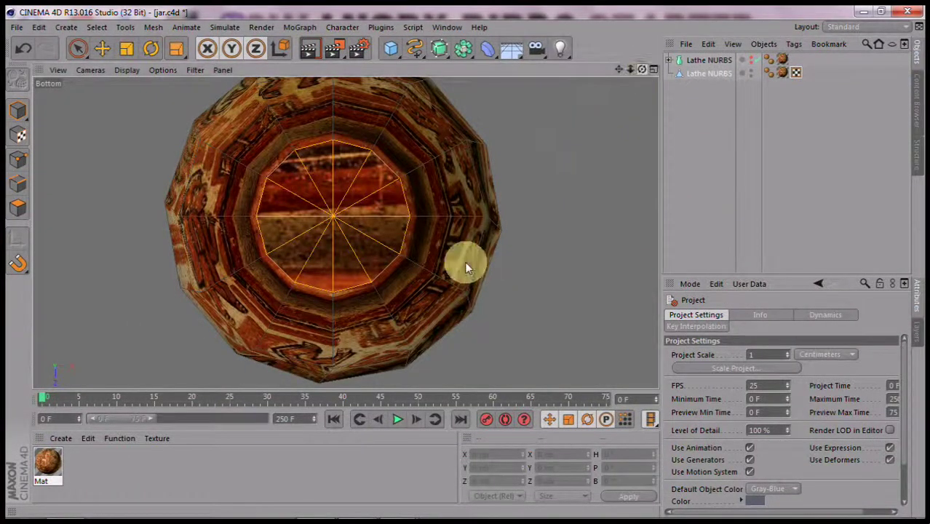
pyautogui.click(59, 70)
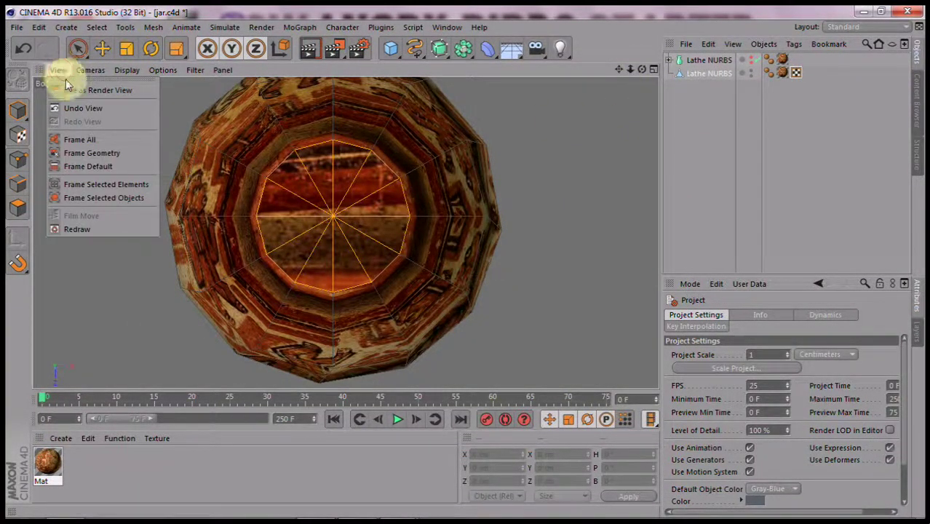
pyautogui.click(654, 73)
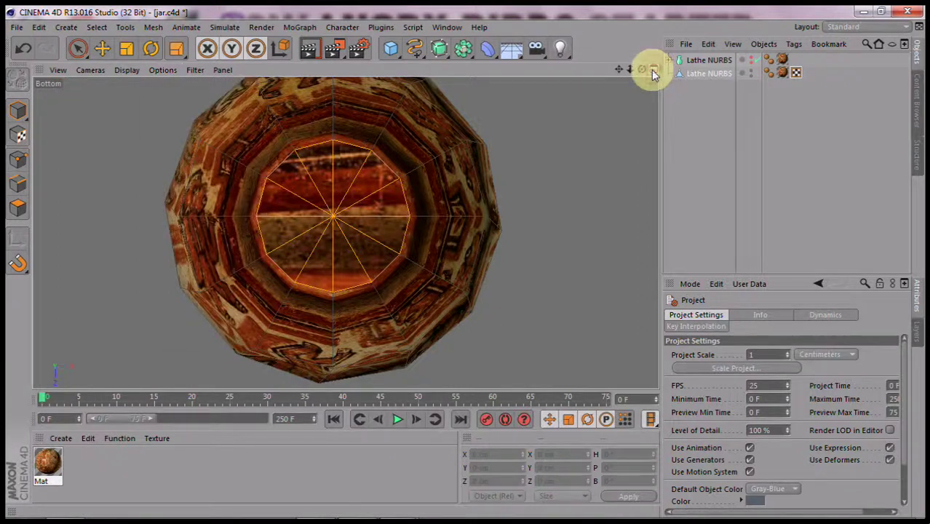
pyautogui.click(654, 70)
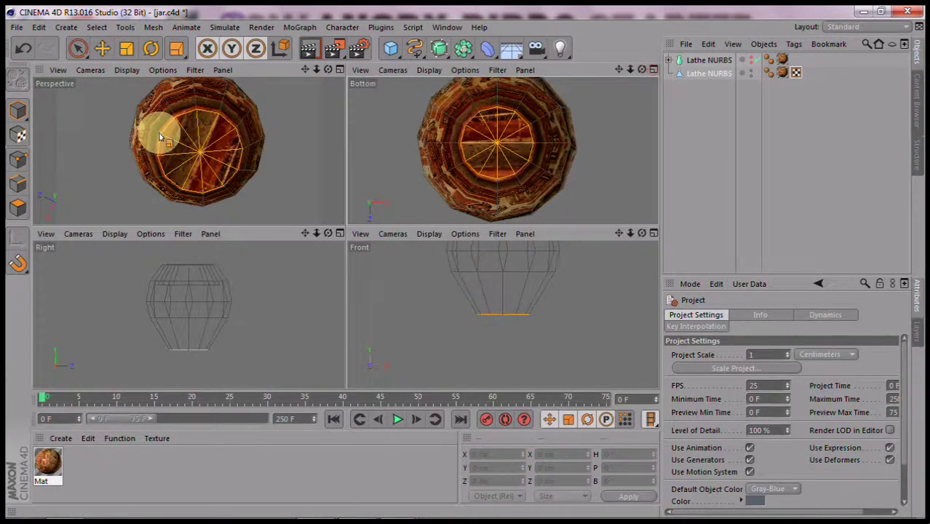
pyautogui.click(339, 70)
pyautogui.moveTo(642, 70); pyautogui.dragTo(467, 268)
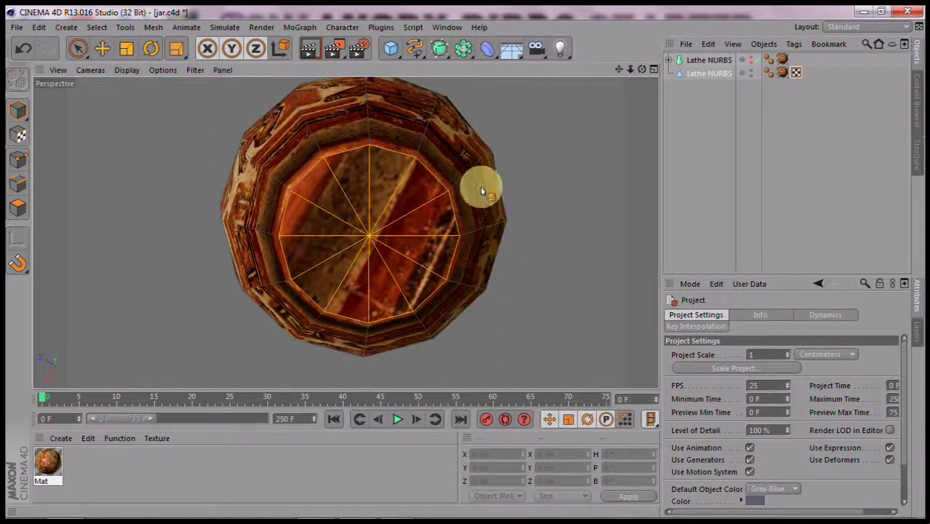
pyautogui.moveTo(641, 69); pyautogui.dragTo(641, 69)
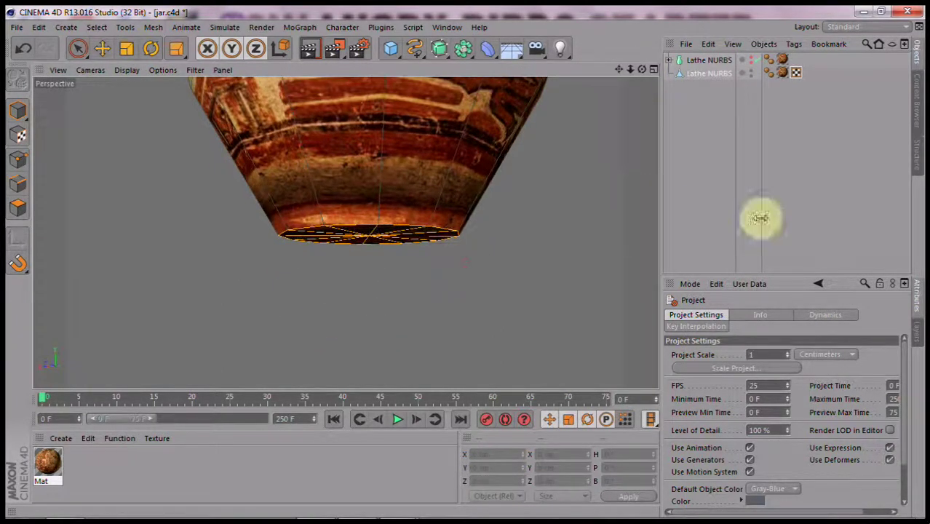
# - Add a Cube, apply the Mat material to it, and place its UVW tag after the texture tag
pyautogui.click(391, 46)
pyautogui.moveTo(46, 462); pyautogui.dragTo(699, 64)
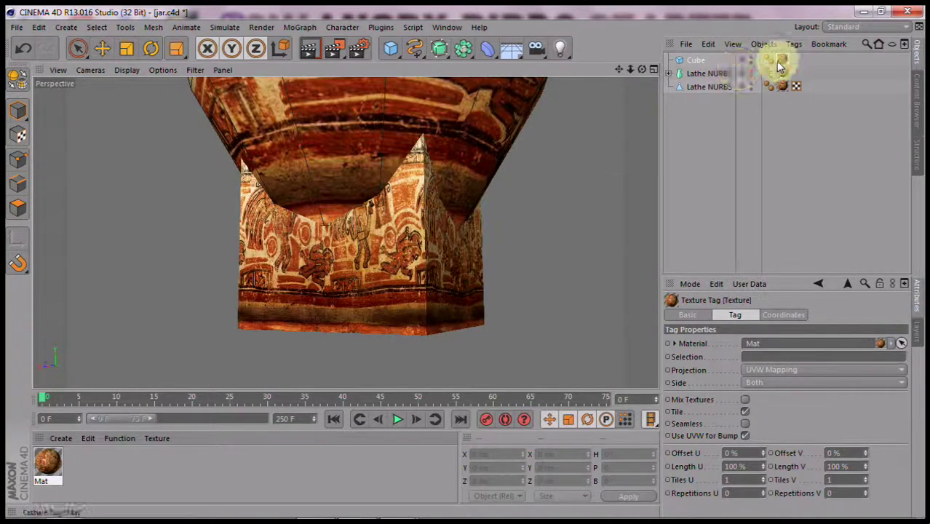
pyautogui.click(701, 61)
pyautogui.moveTo(782, 60)
pyautogui.mouseDown()
pyautogui.moveTo(814, 62)
pyautogui.moveTo(799, 62)
pyautogui.mouseUp()
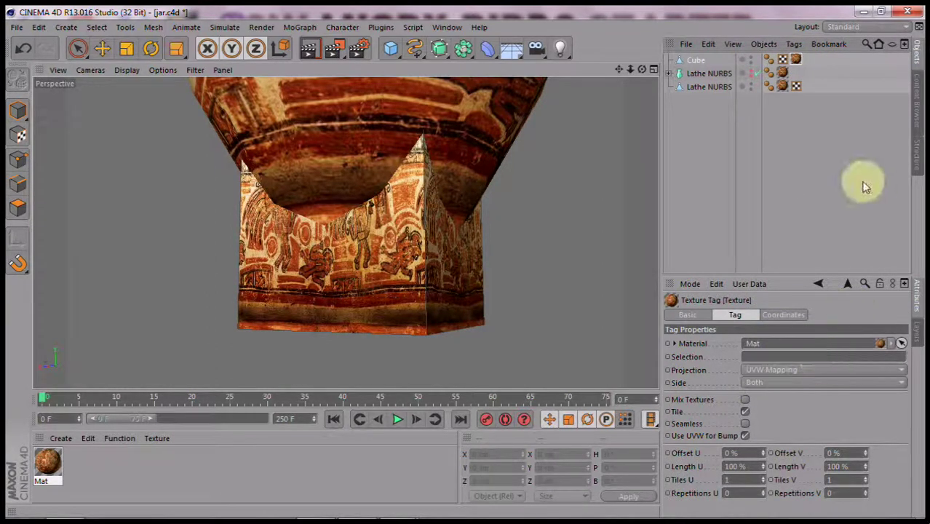
pyautogui.moveTo(782, 60); pyautogui.dragTo(816, 60)
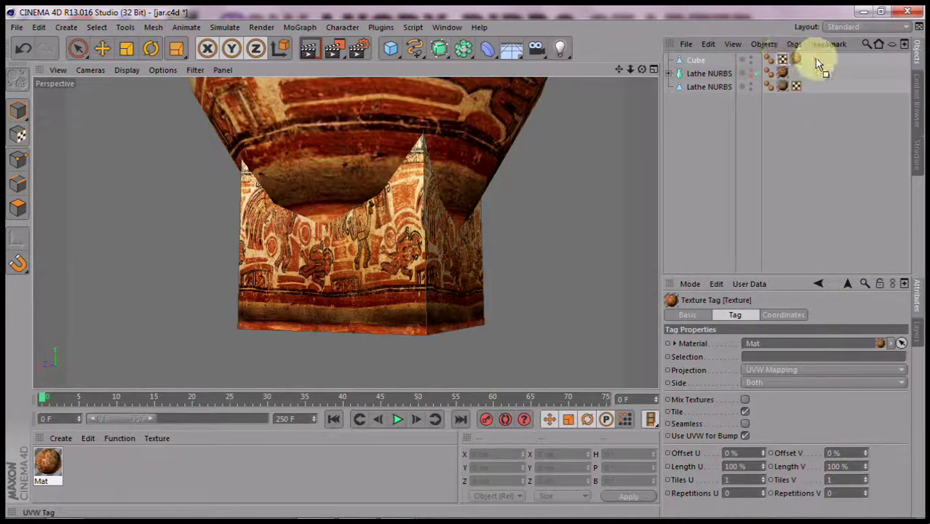
# - Select both the Cube and the jar's Lathe NURBS together
pyautogui.click(698, 63)
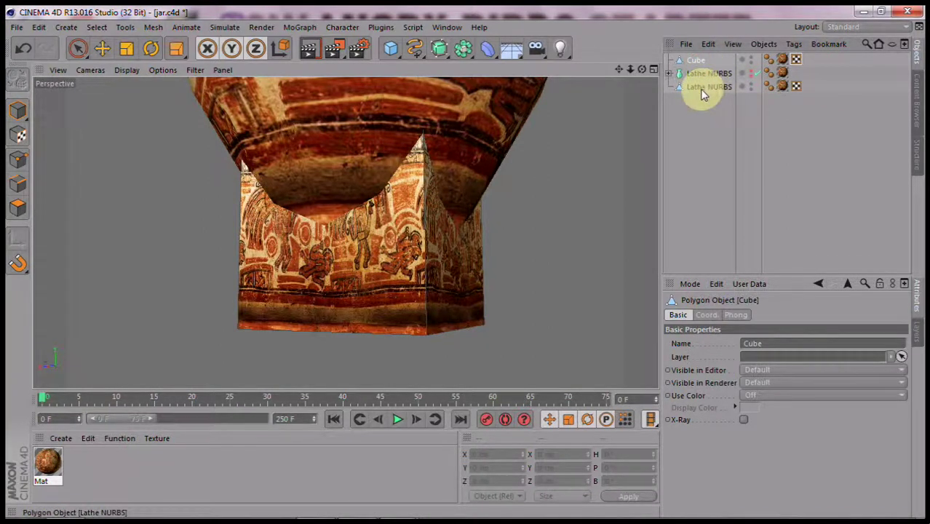
pyautogui.keyDown('ctrl'); pyautogui.click(704, 88); pyautogui.keyUp('ctrl')
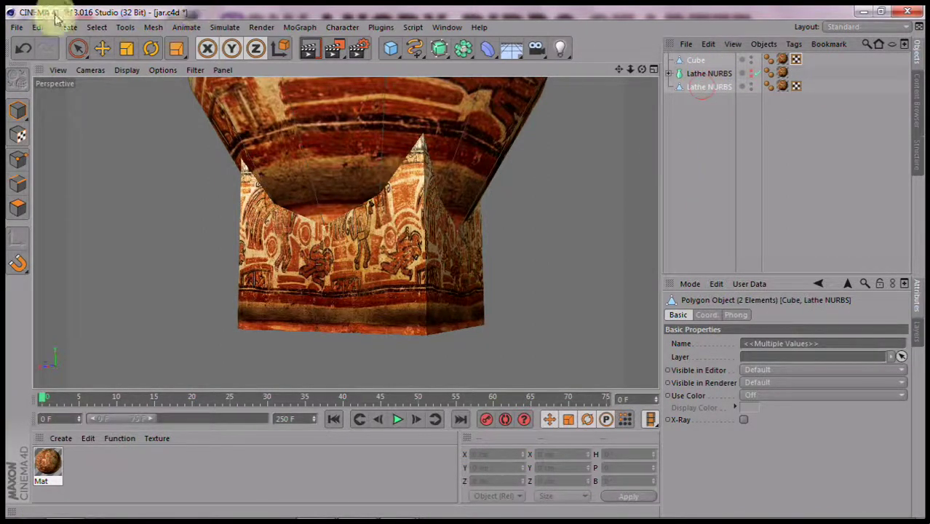
pyautogui.click(153, 27)
pyautogui.moveTo(166, 61)
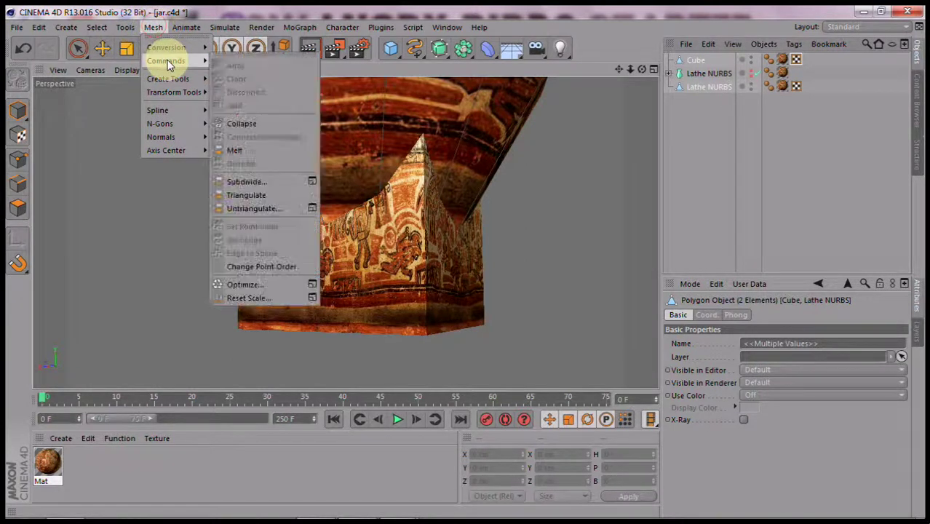
# - Connect the jar and cube into Cube.1, then delete its two extra texture tags and Polygon Selection tag
pyautogui.click(253, 96)
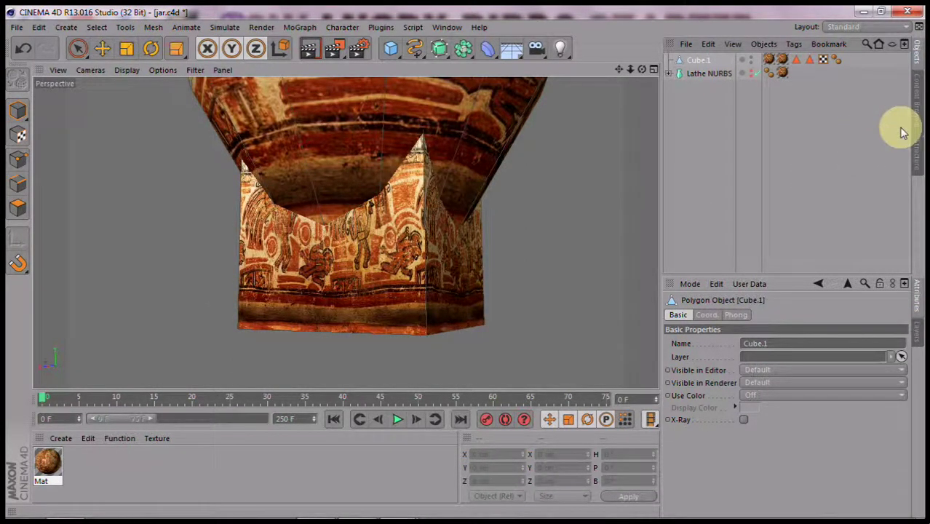
pyautogui.click(774, 62)
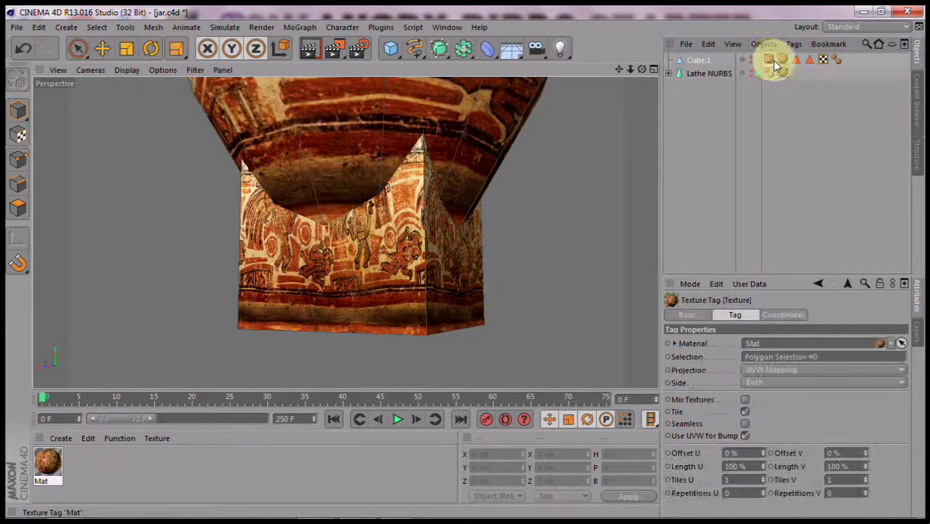
pyautogui.press('Delete')
pyautogui.click(774, 62)
pyautogui.press('Delete')
pyautogui.click(774, 62)
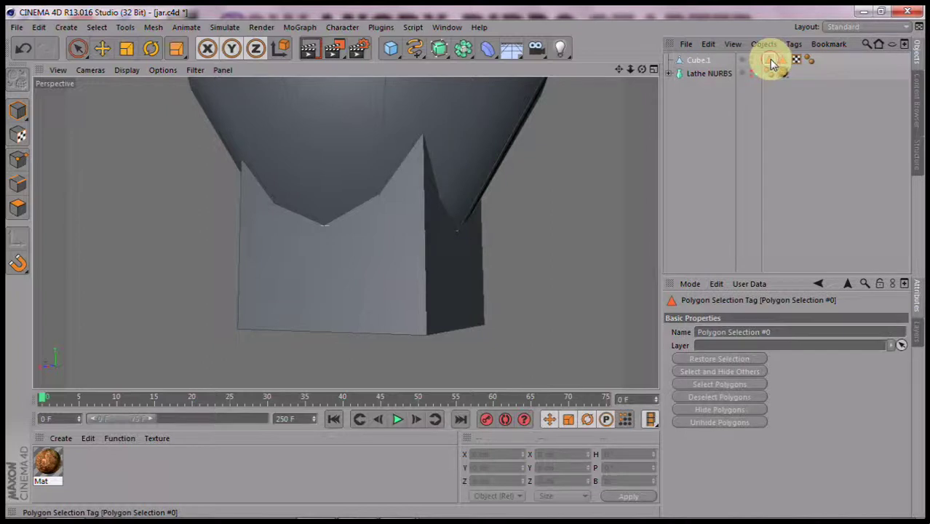
pyautogui.moveTo(777, 66); pyautogui.dragTo(772, 65)
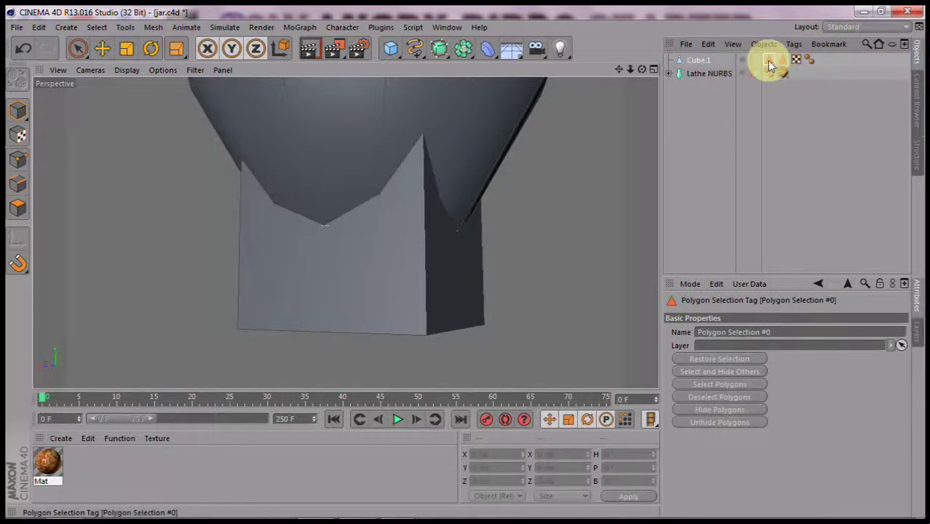
pyautogui.press('Delete')
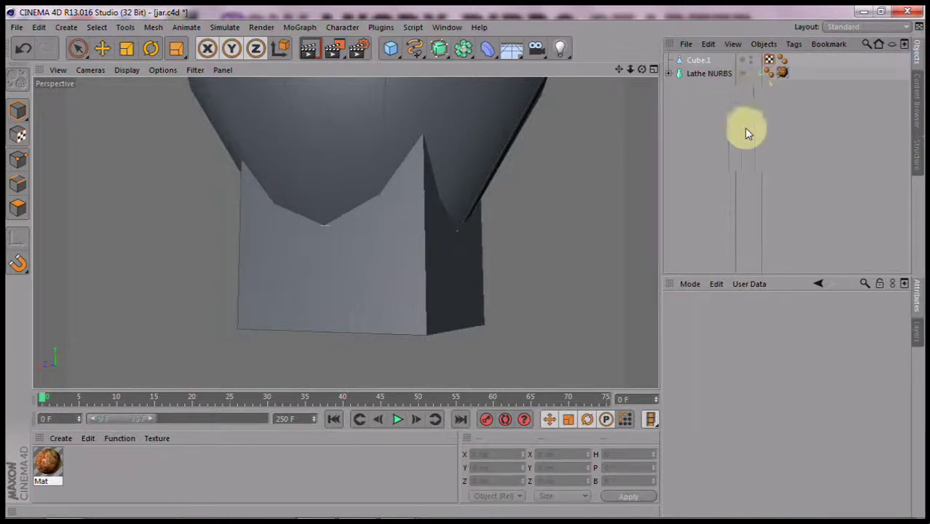
# - Apply the Mat material to Cube.1 and zoom out to view the jar on its base
pyautogui.click(769, 62)
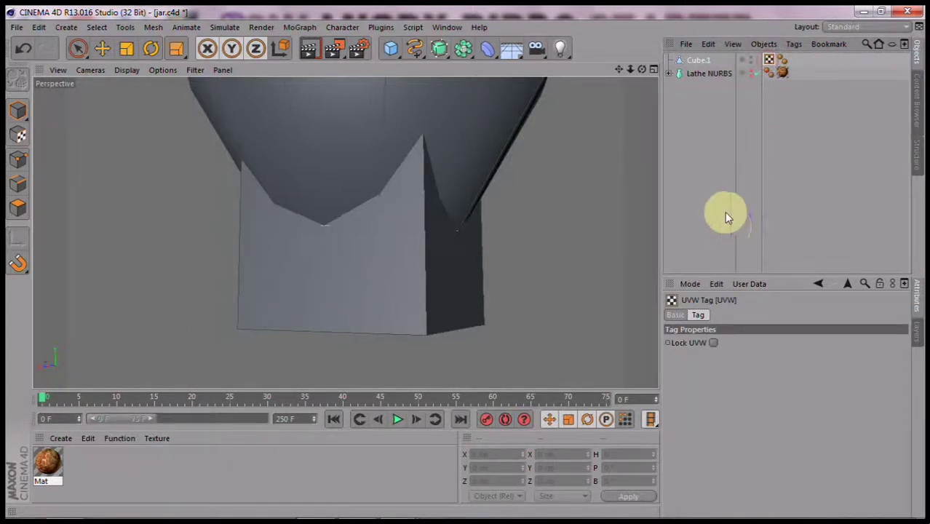
pyautogui.moveTo(66, 482); pyautogui.dragTo(699, 64)
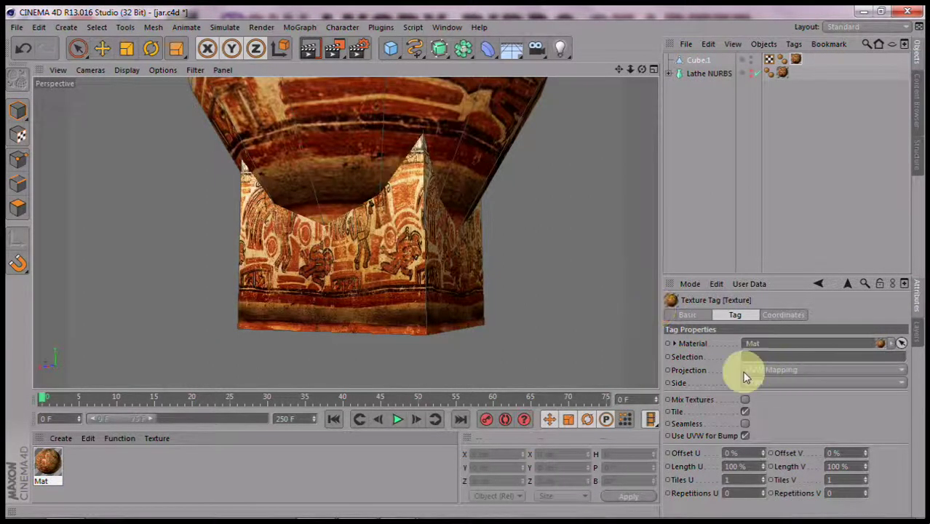
pyautogui.moveTo(630, 73)
pyautogui.mouseDown()
pyautogui.moveTo(449, 274)
pyautogui.moveTo(468, 264)
pyautogui.mouseUp()
pyautogui.moveTo(624, 73)
pyautogui.mouseDown()
pyautogui.moveTo(459, 277)
pyautogui.moveTo(465, 264)
pyautogui.mouseUp()
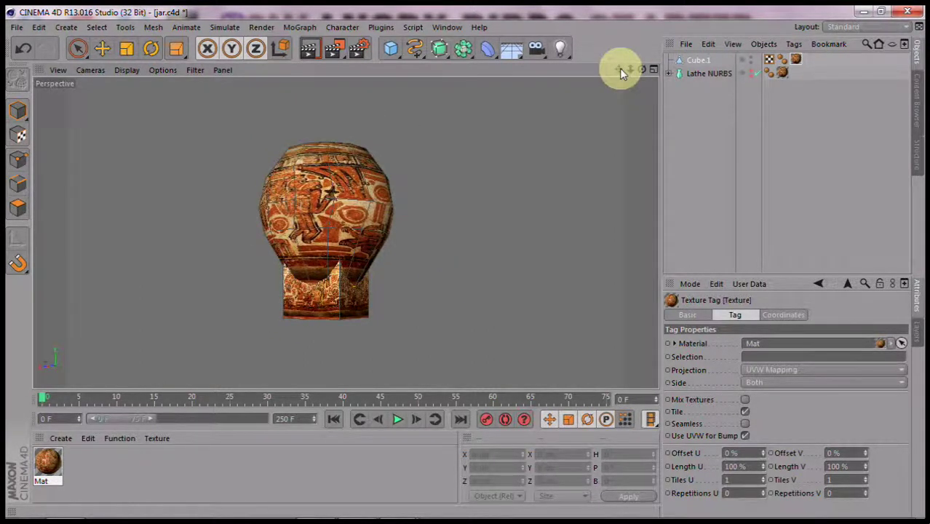